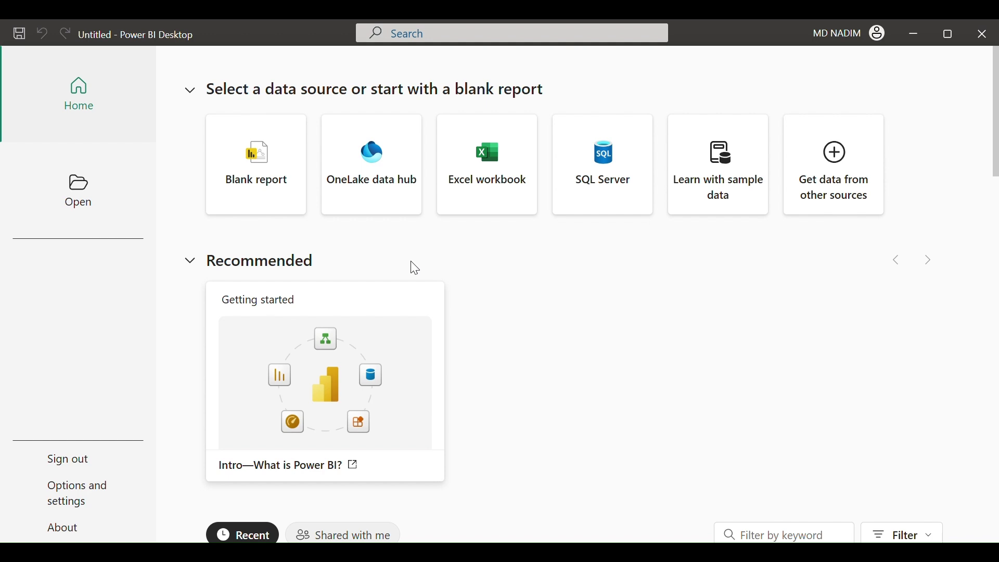
Create a blank report and start importing data from a Text/CSV source
click(275, 162)
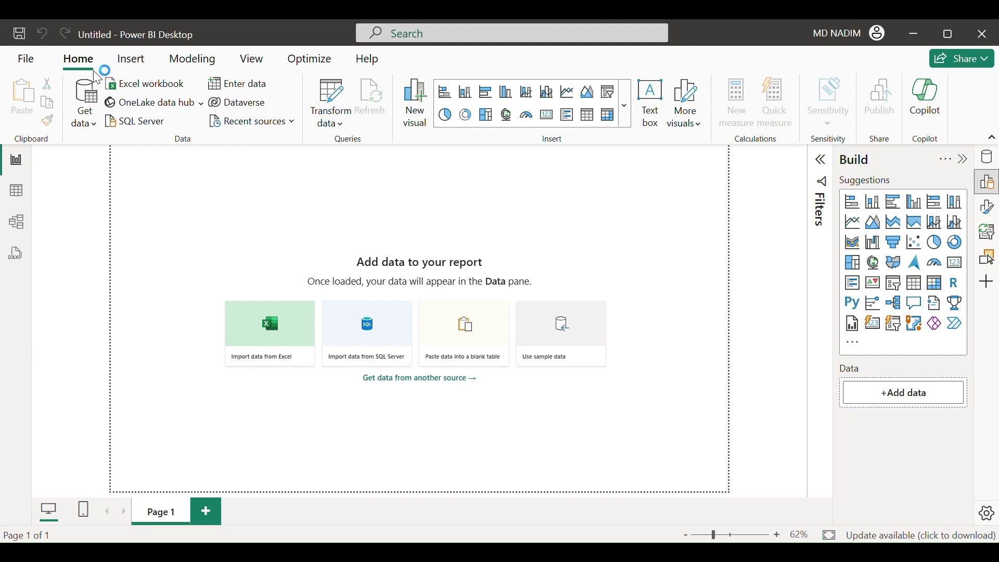
click(198, 74)
click(89, 126)
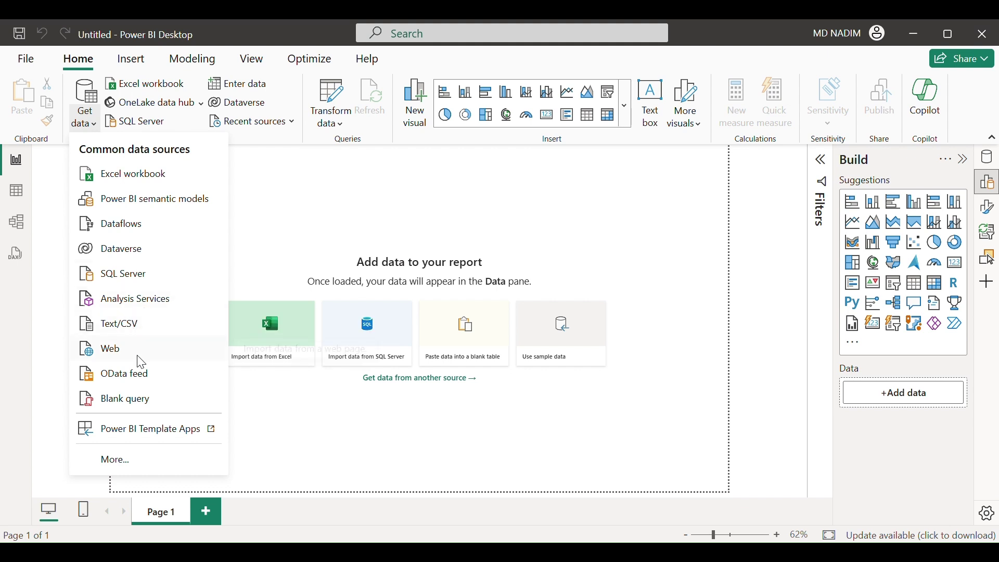
click(162, 283)
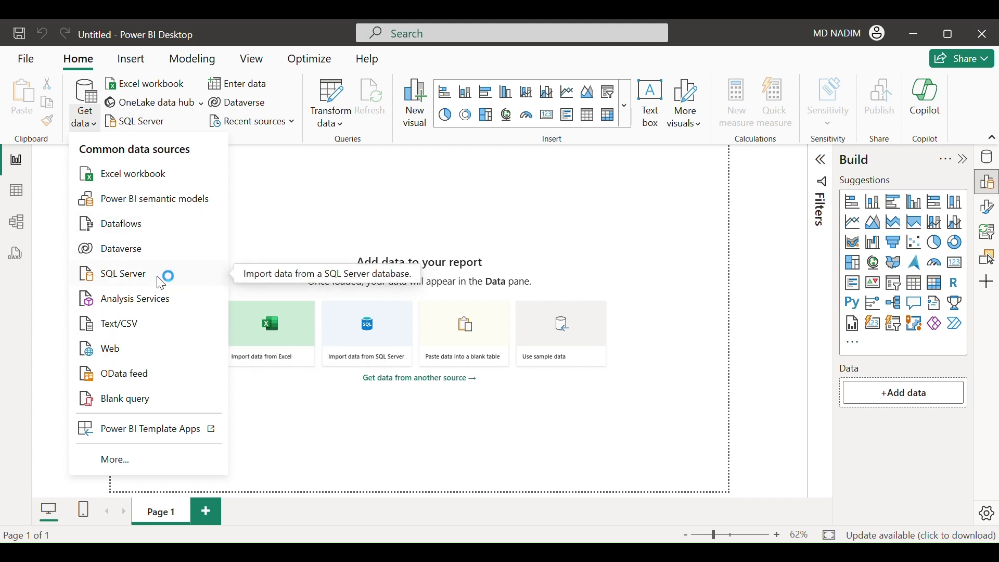
click(142, 331)
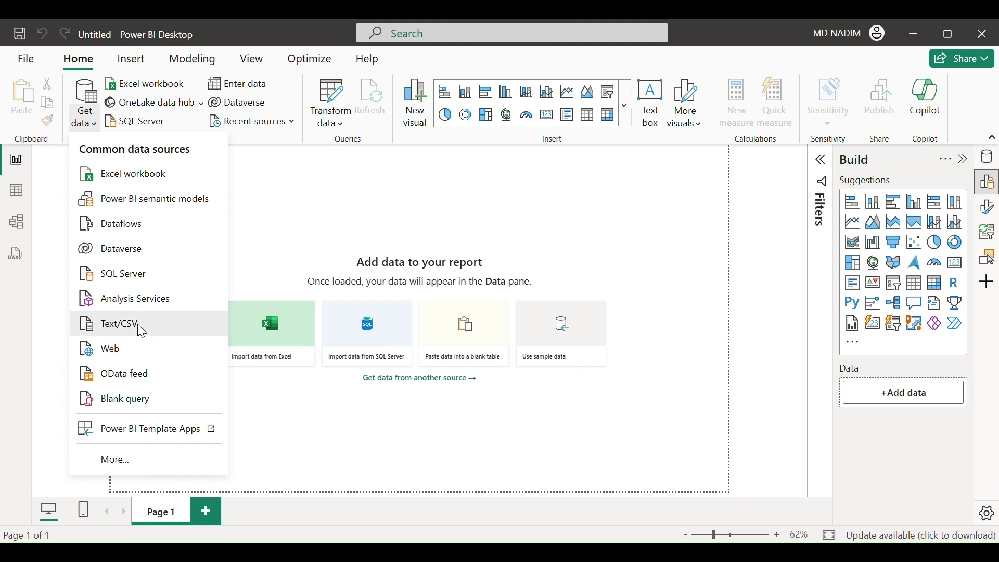
click(138, 327)
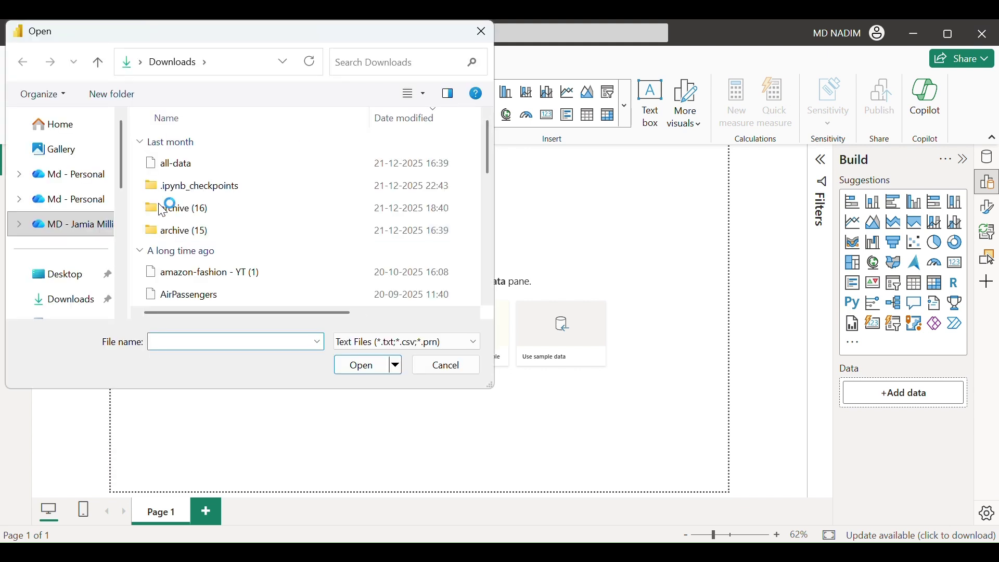
Choose the sales2017_raw (2) file from the Downloads folder and open its data for transformation in Power Query Editor
scroll(226, 229, down, 1)
scroll(226, 230, down, 3)
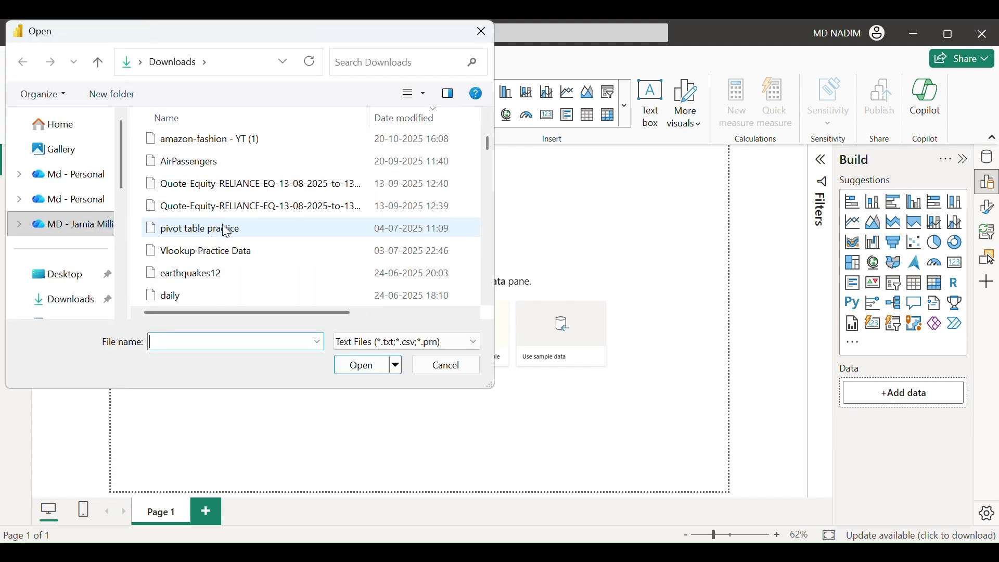
scroll(225, 229, down, 1)
scroll(237, 271, down, 1)
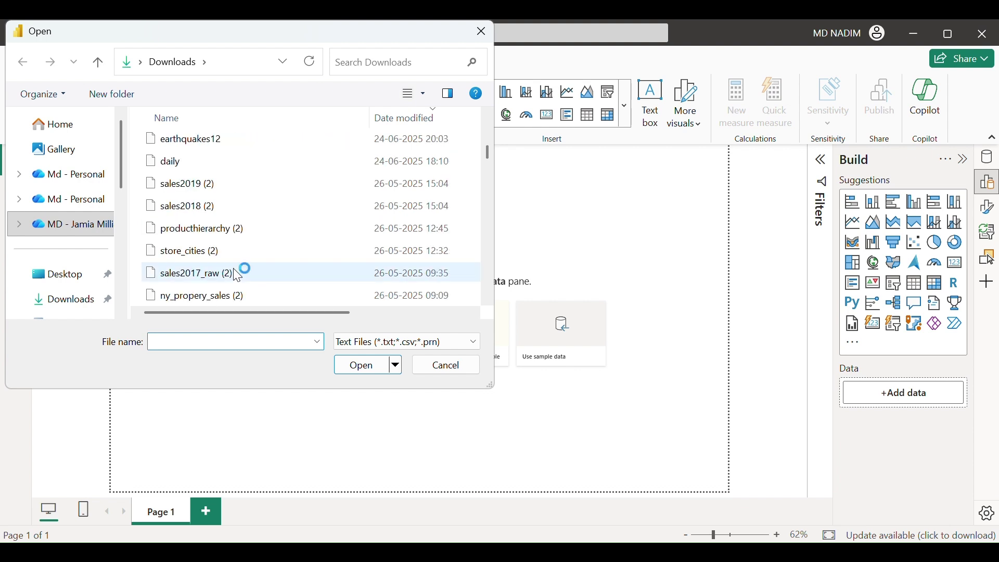
click(207, 276)
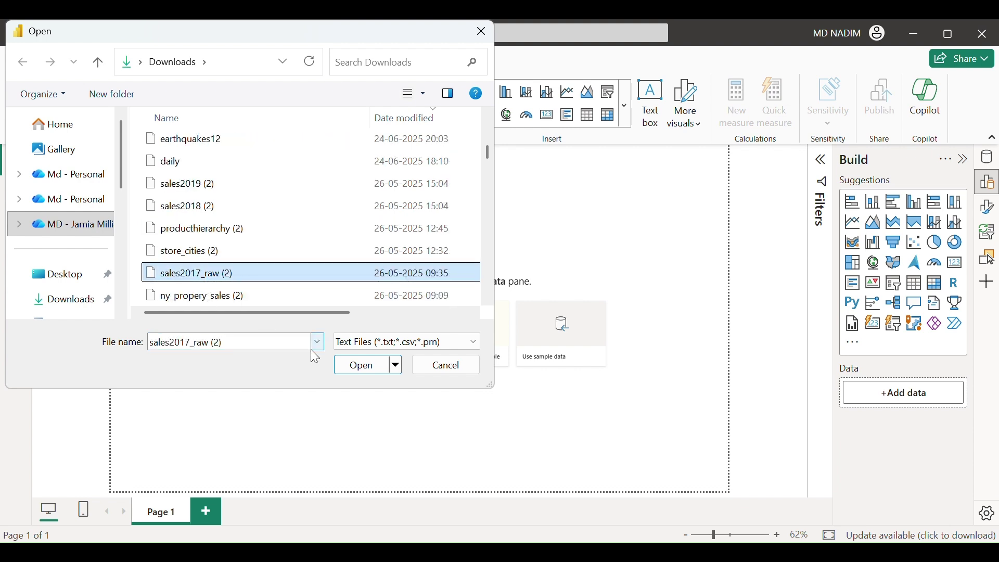
click(351, 370)
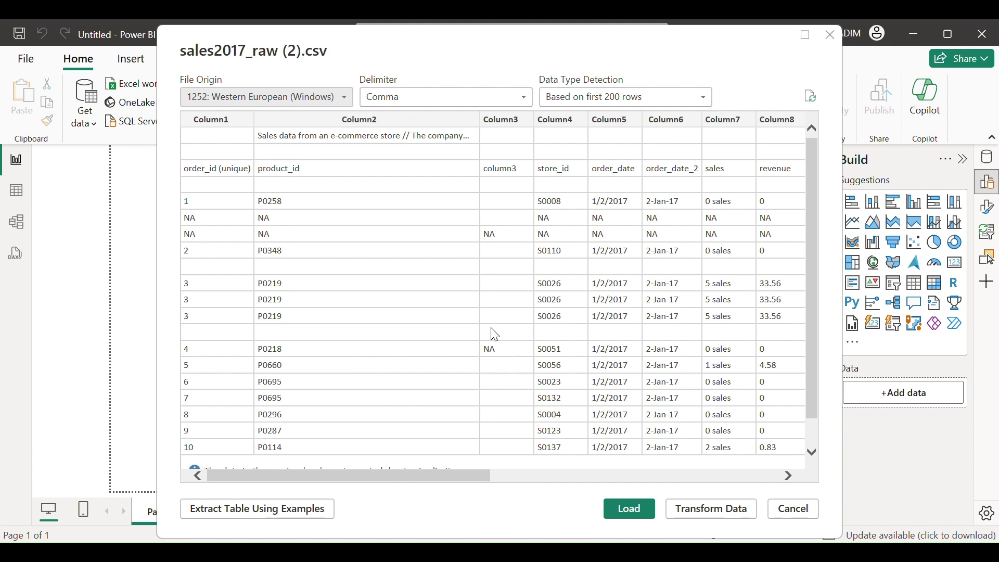
click(709, 510)
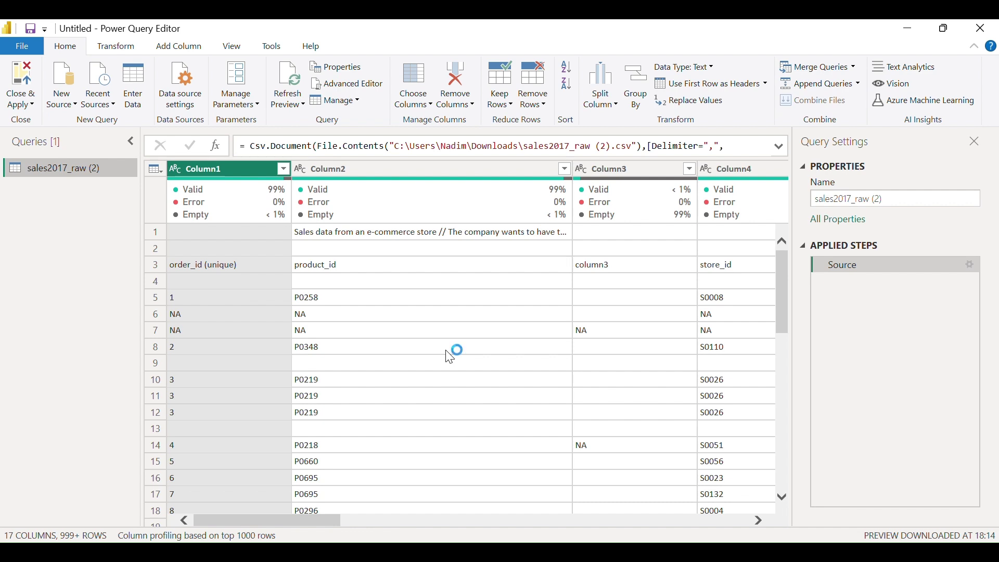
Examine the raw sales table's columns for description text, blank rows, NA values and misplaced header names
scroll(450, 357, right, 8)
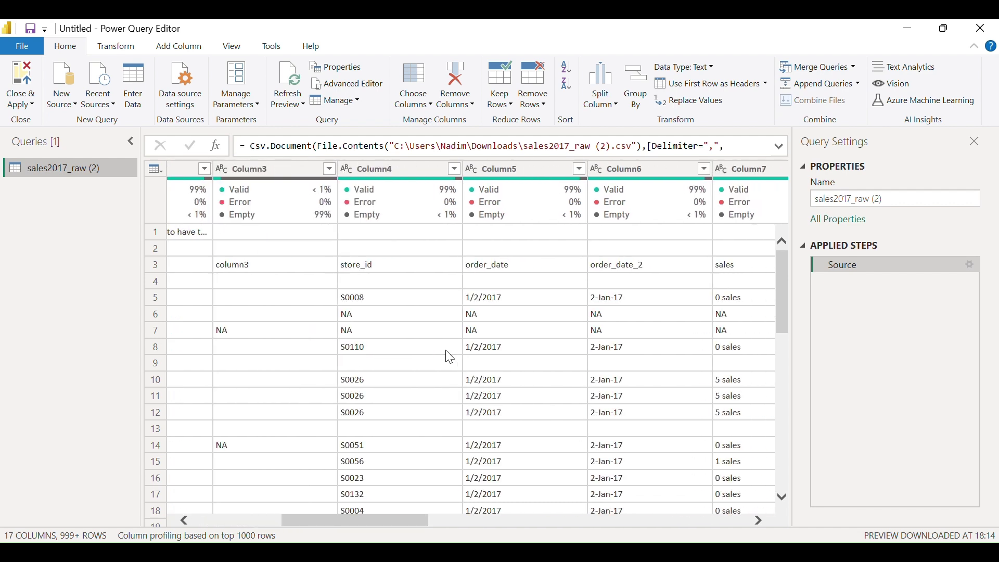
scroll(446, 351, right, 2)
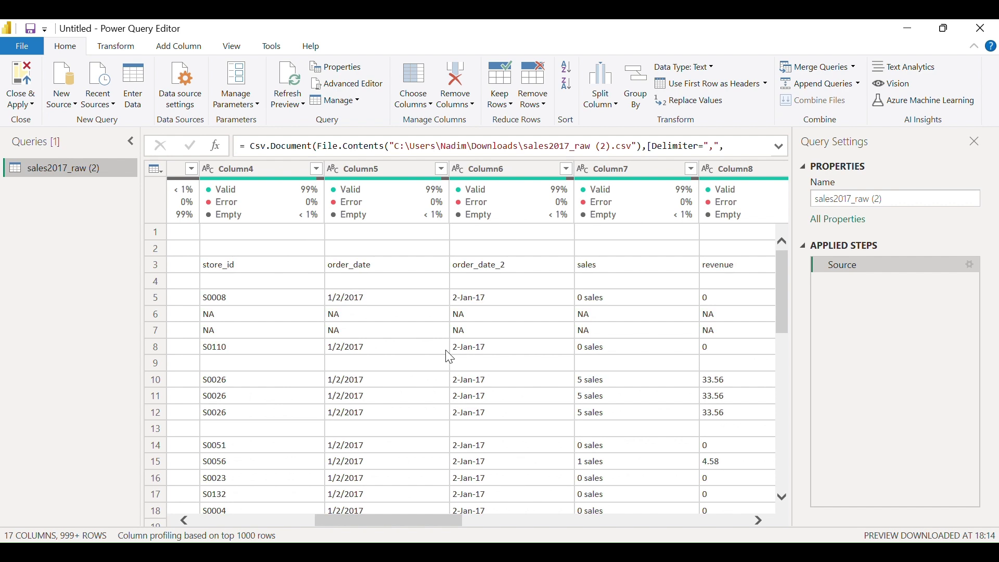
scroll(449, 357, left, 10)
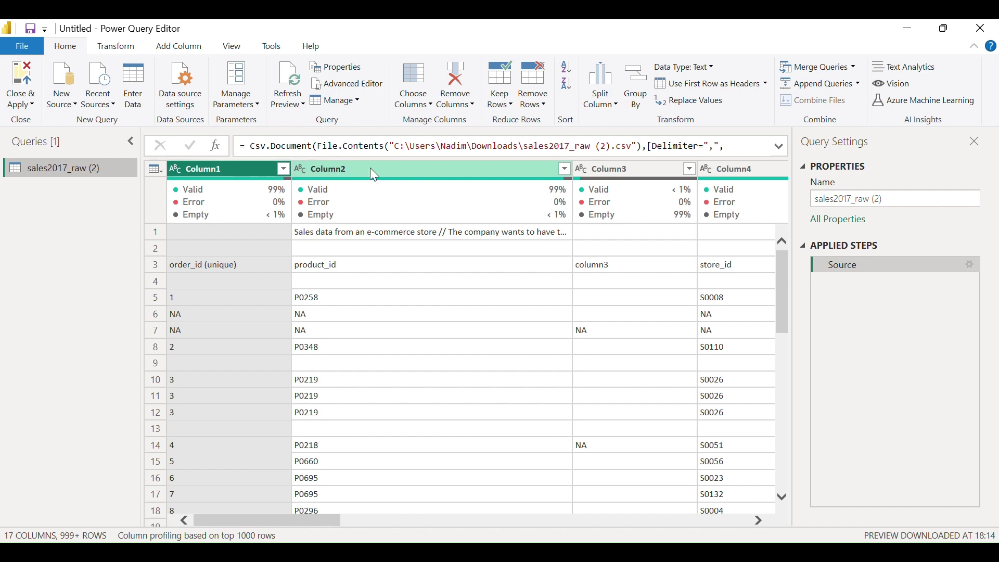
mouse_move(527, 181)
mouse_move(343, 194)
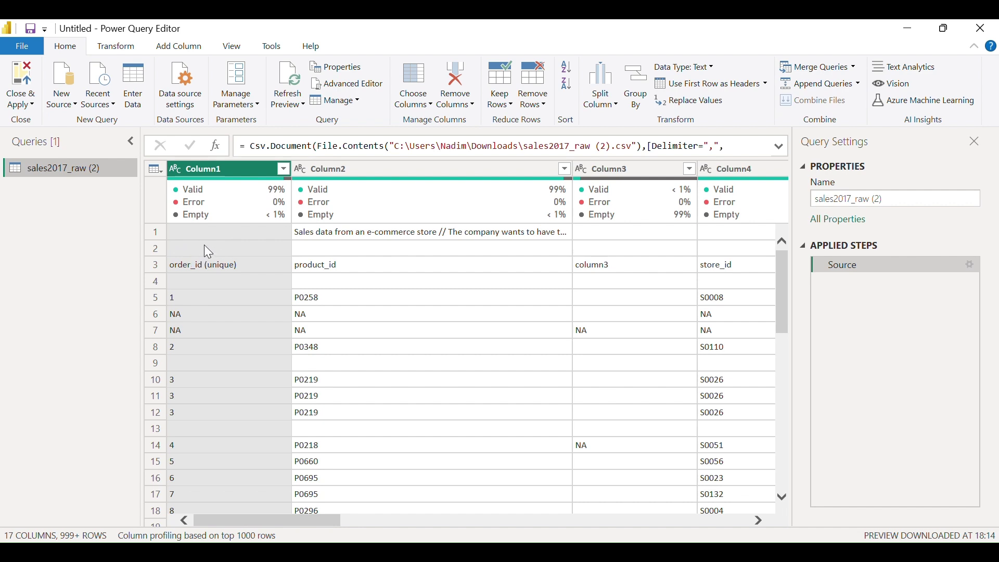
scroll(420, 254, right, 5)
scroll(417, 252, right, 1)
scroll(416, 252, left, 6)
Remove the top 2 rows above the header names in the sales2017_raw (2) query
click(544, 108)
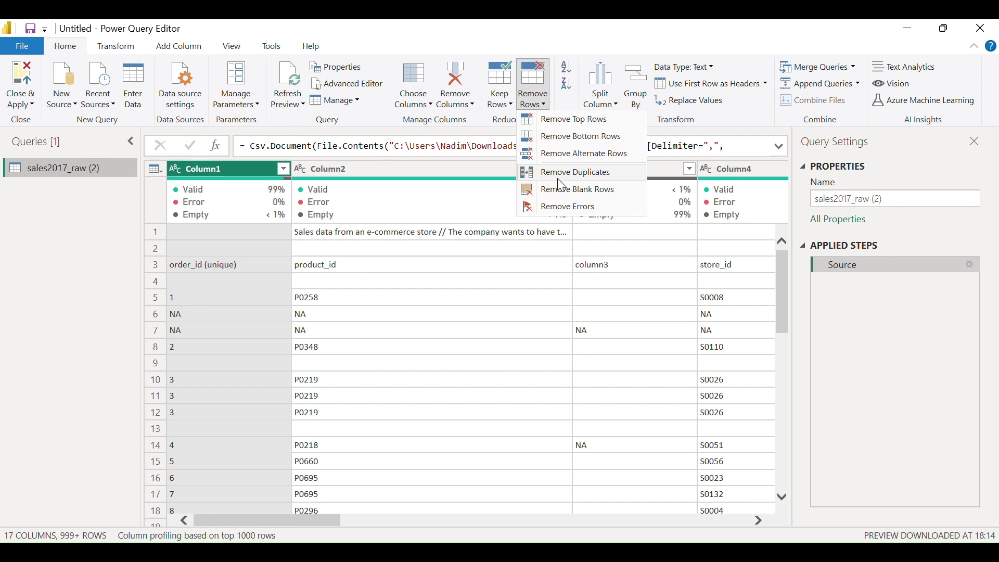
click(565, 121)
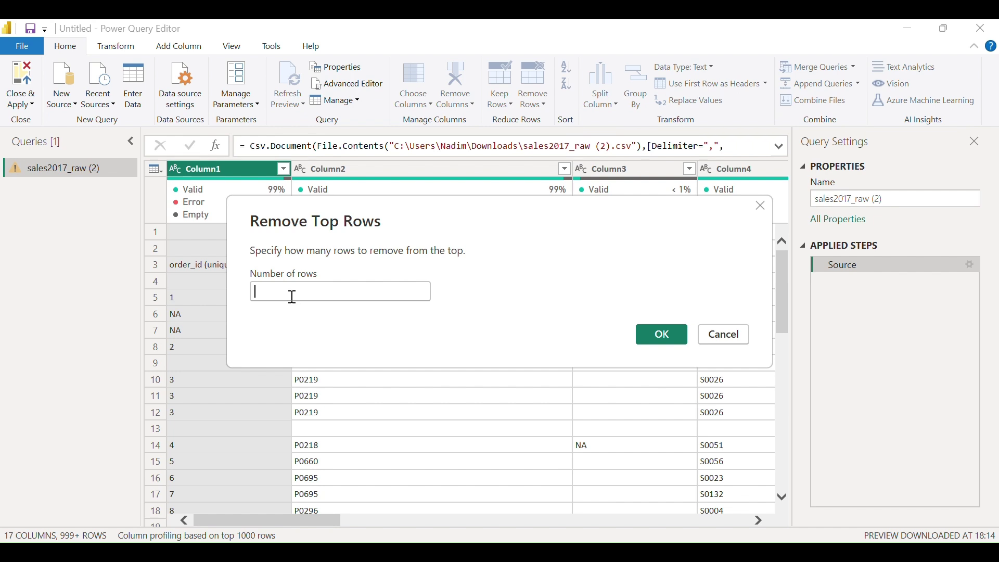
text(2)
click(662, 336)
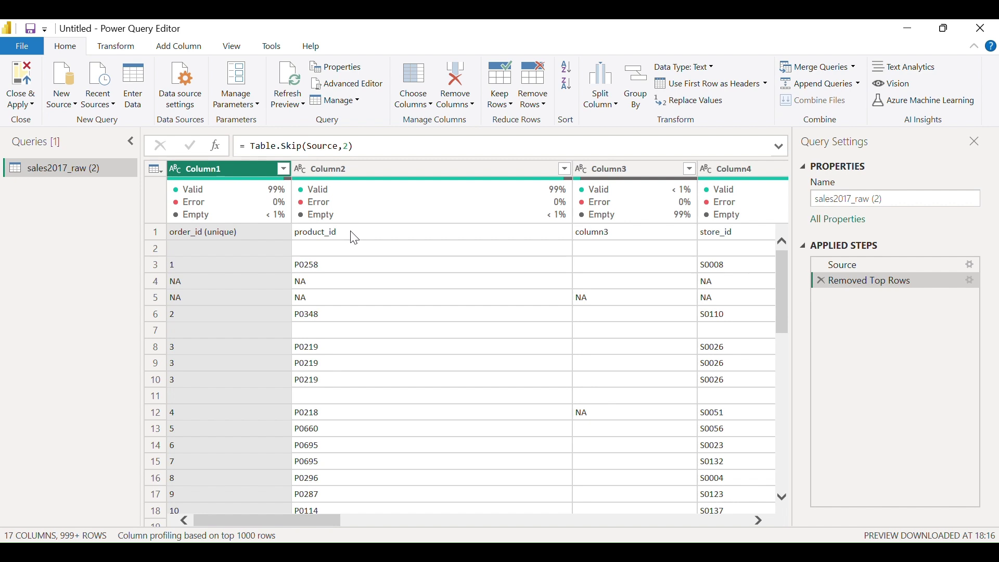
Promote the first row of the sales table to column headers and look across the renamed columns
click(178, 104)
click(744, 83)
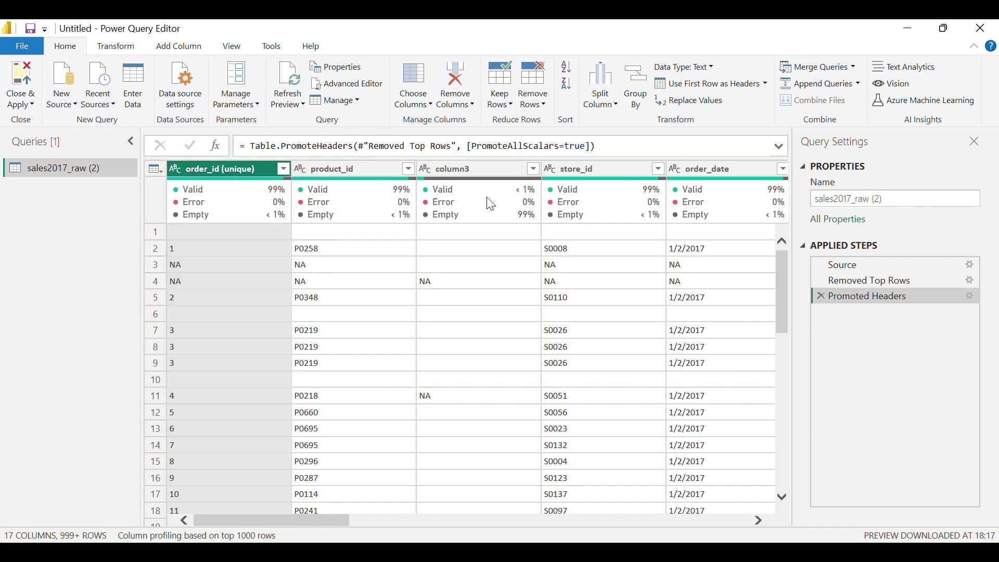
mouse_move(477, 198)
scroll(442, 242, right, 6)
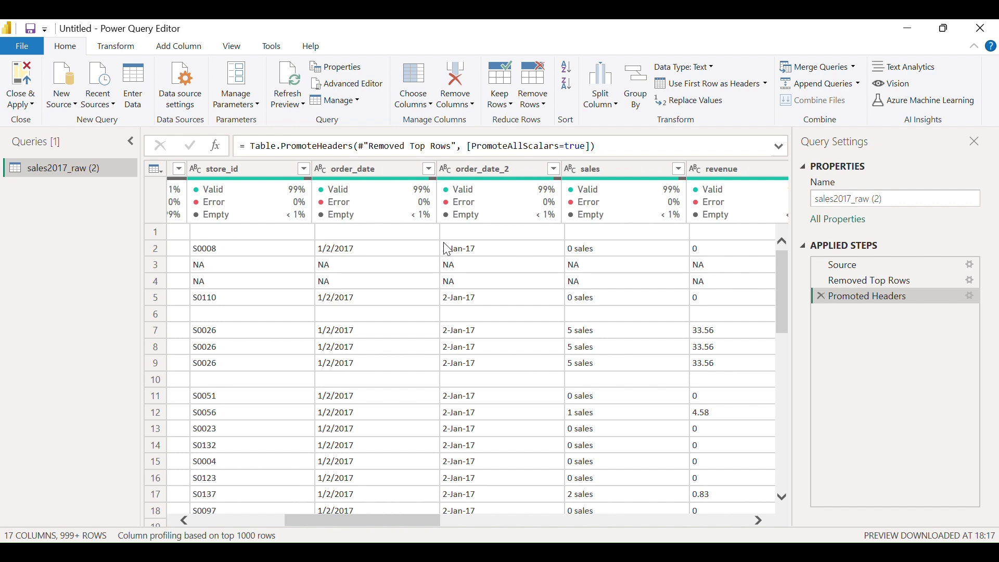
scroll(442, 242, left, 6)
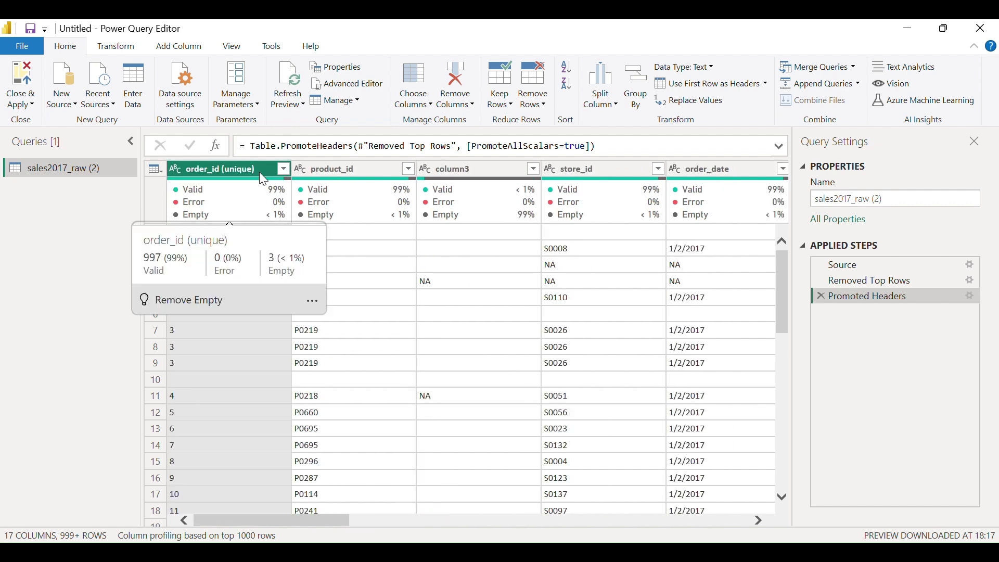
Remove the top 1 row, the blank one directly beneath the column headers
click(544, 107)
click(548, 118)
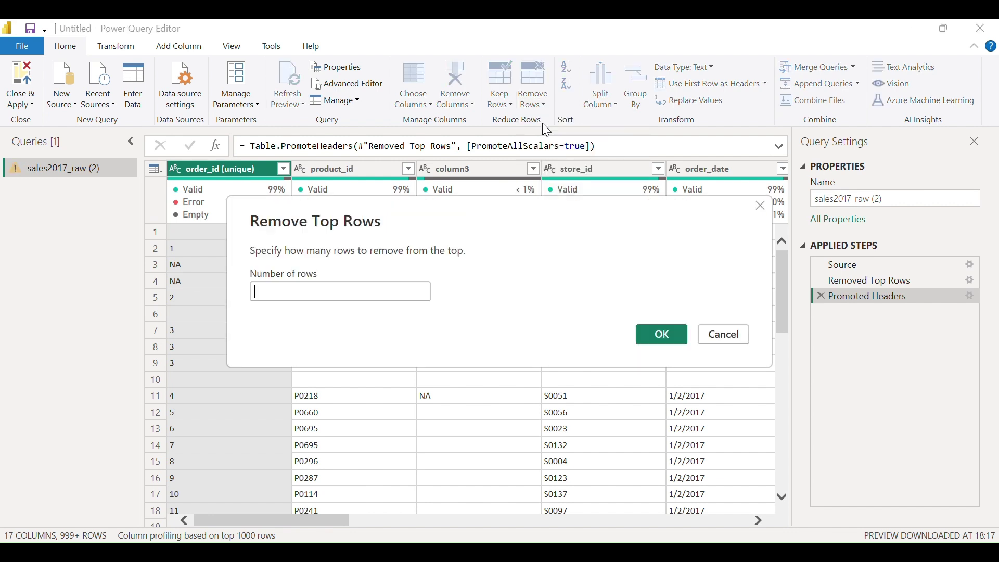
text(1)
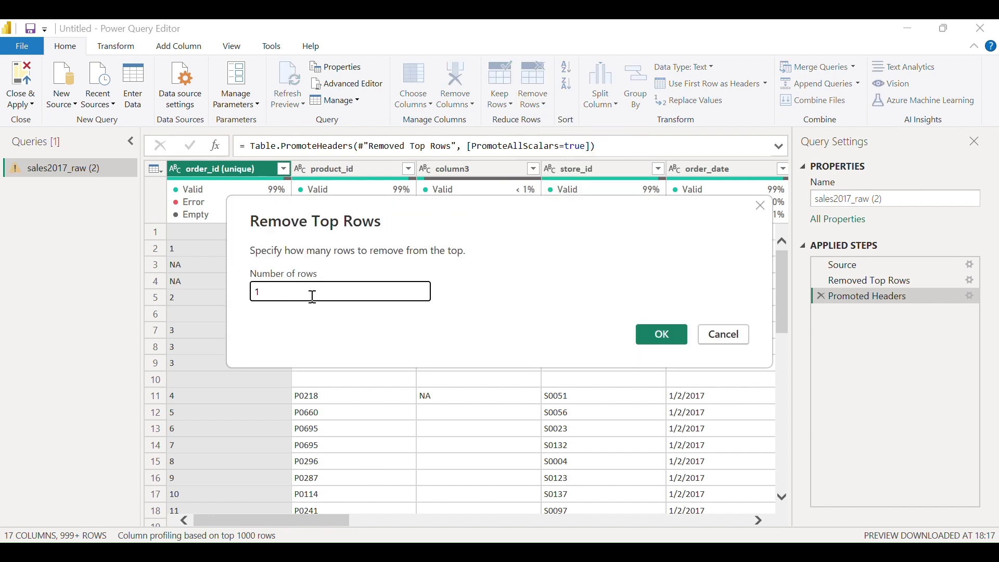
click(662, 338)
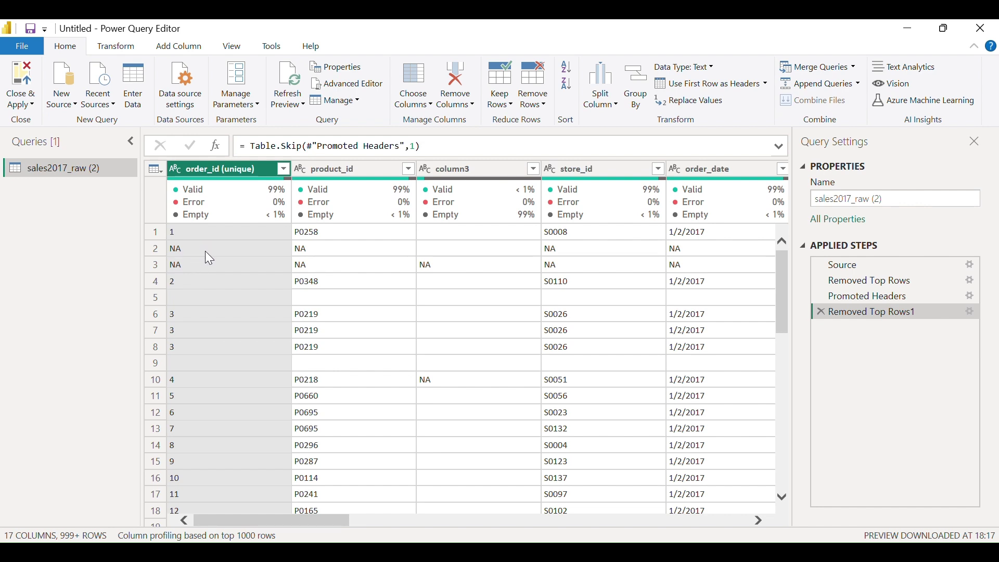
Filter the order_id (unique) column to exclude rows with the value NA
click(284, 170)
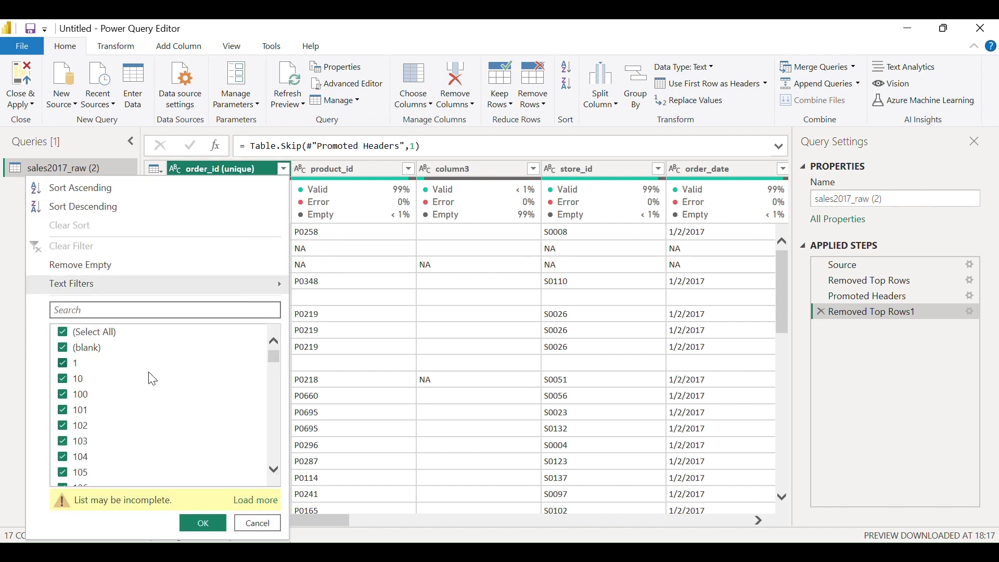
scroll(148, 416, down, 1)
click(101, 312)
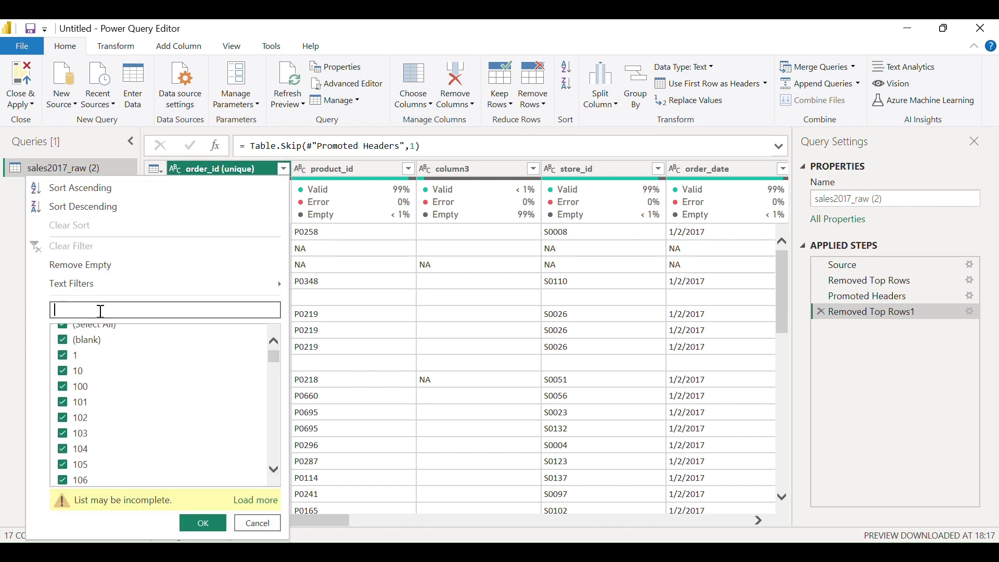
text(na)
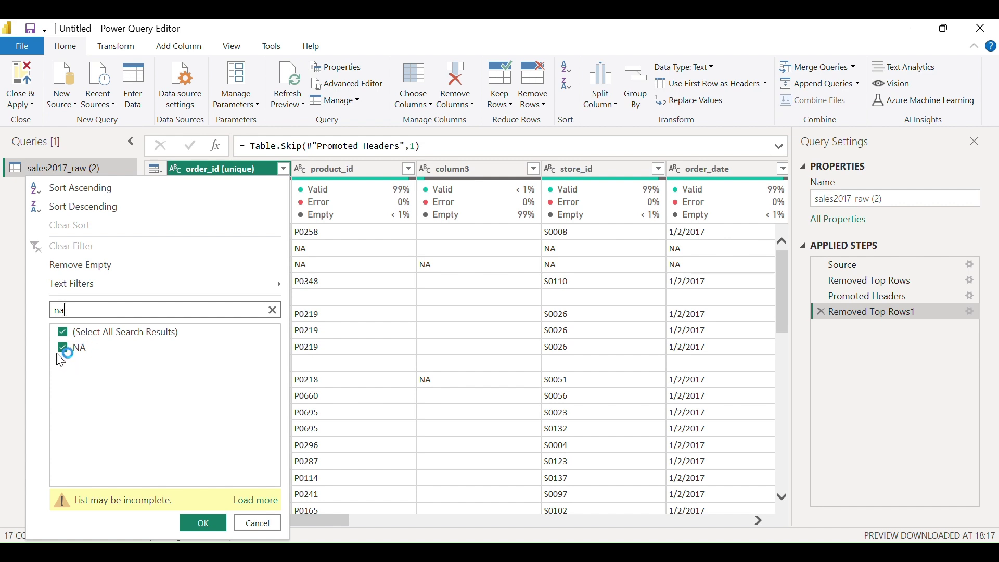
click(63, 350)
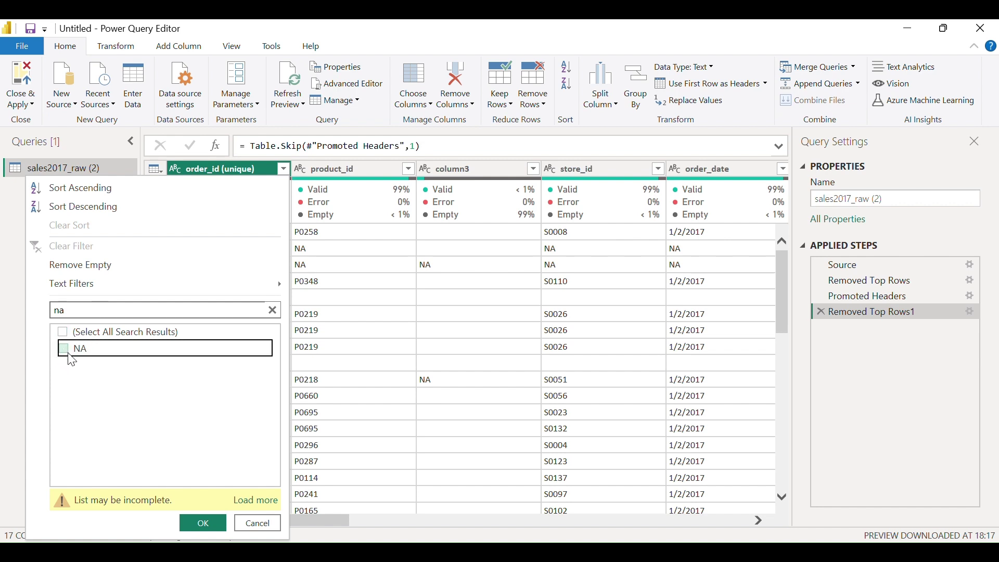
click(202, 525)
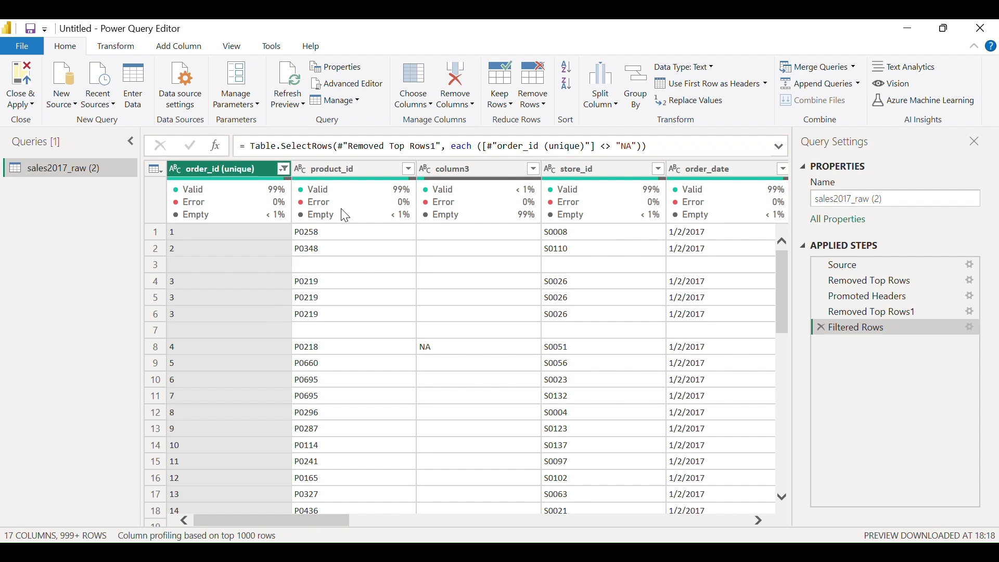
Remove duplicate rows based on the order_id (unique) column and check the remaining order rows
click(536, 103)
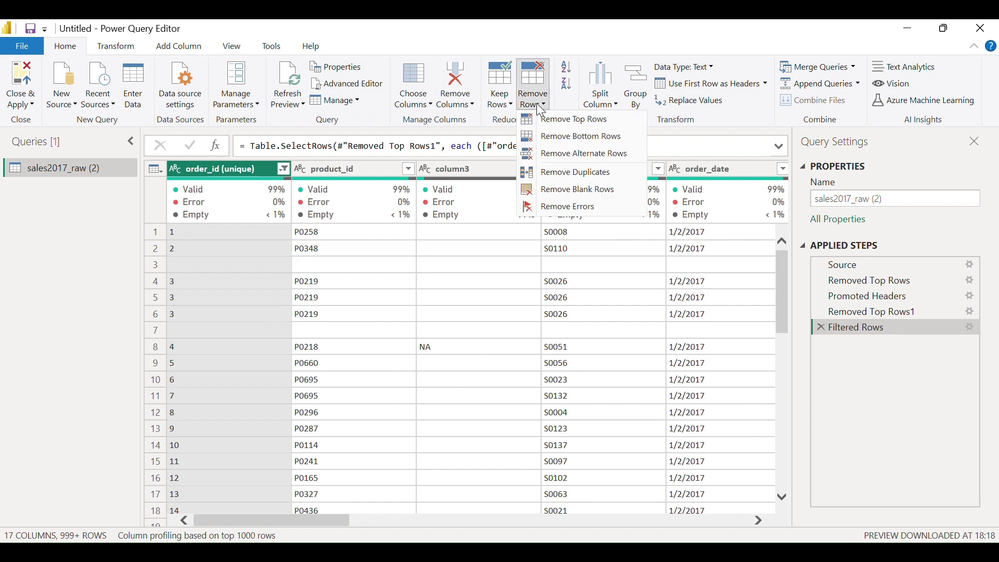
click(561, 177)
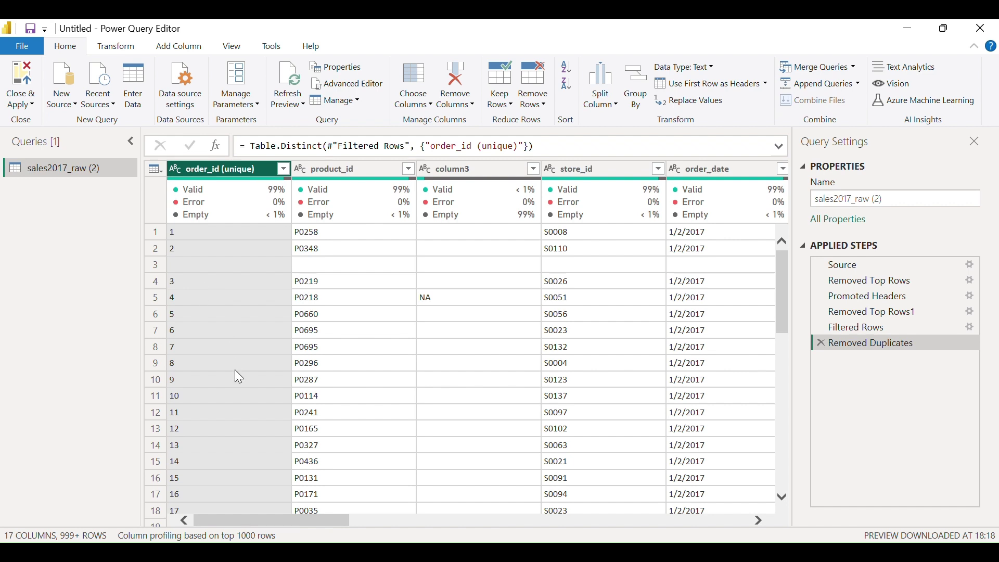
scroll(235, 370, down, 1)
scroll(234, 370, down, 6)
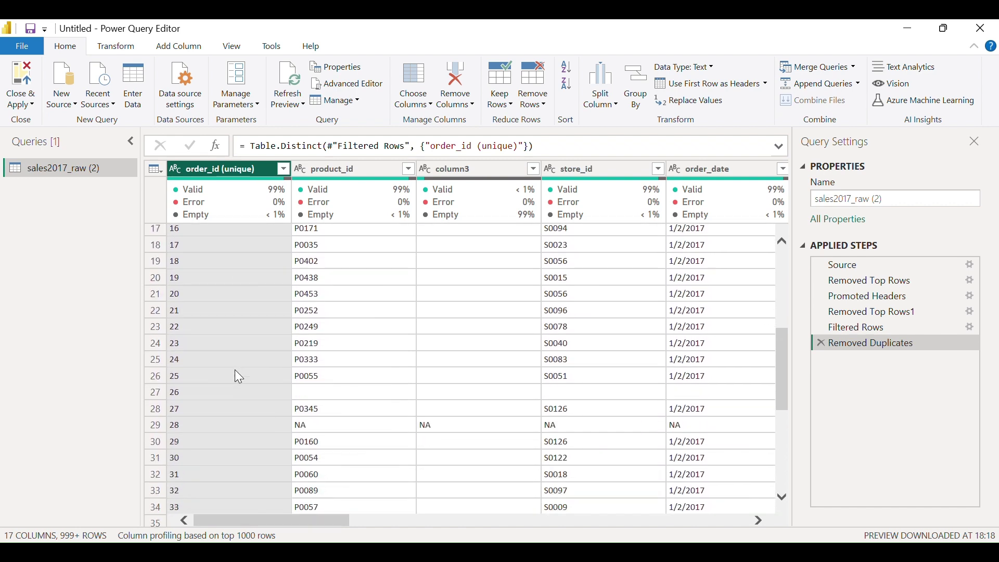
scroll(235, 370, up, 7)
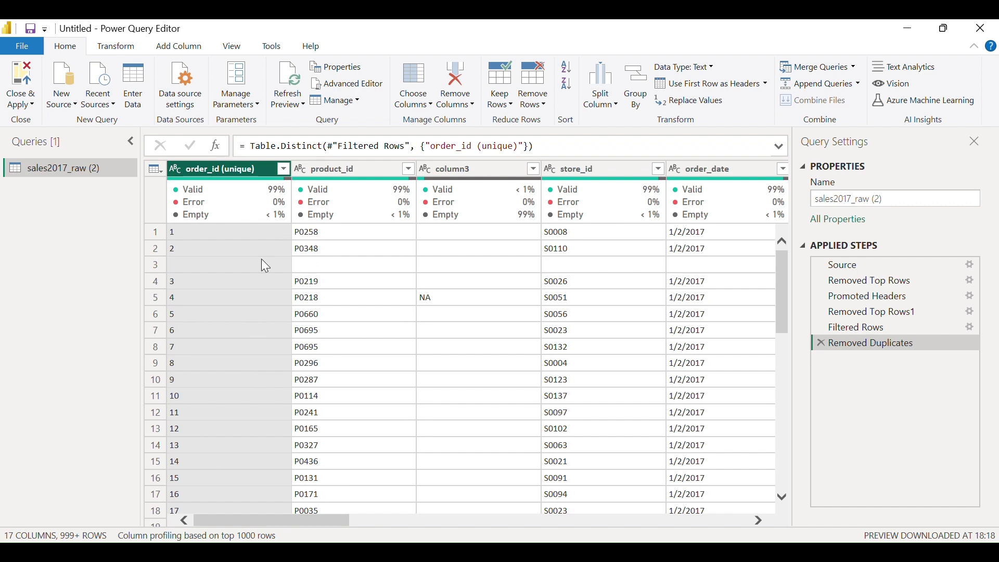
Filter the blank values out of the order_id (unique) column and check the rows further down
click(284, 169)
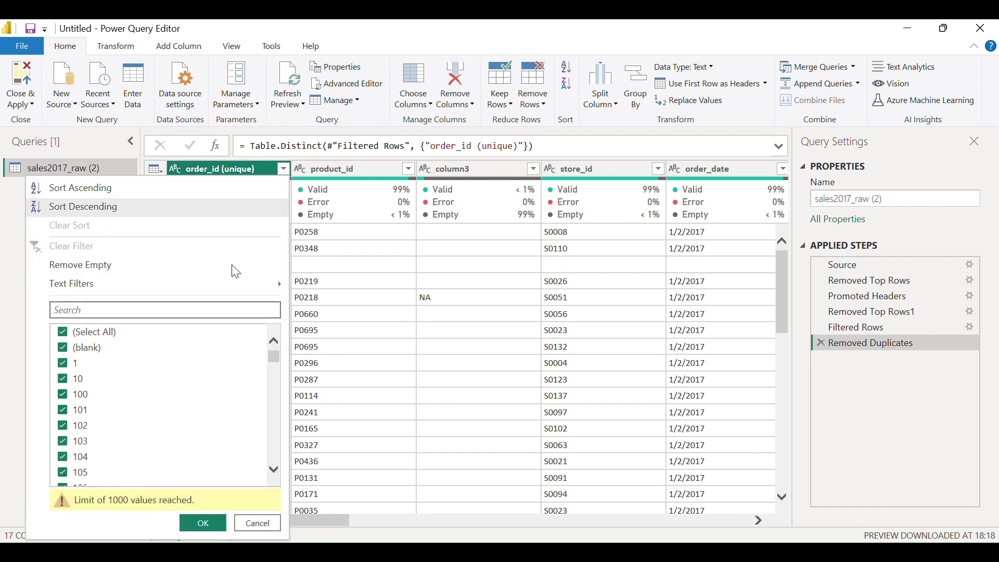
click(63, 348)
click(201, 522)
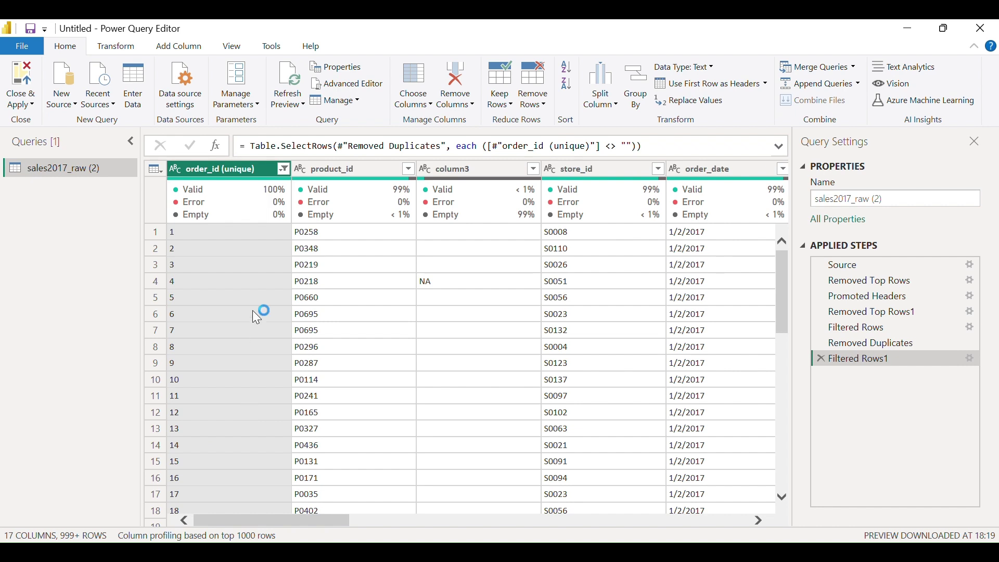
scroll(253, 310, down, 8)
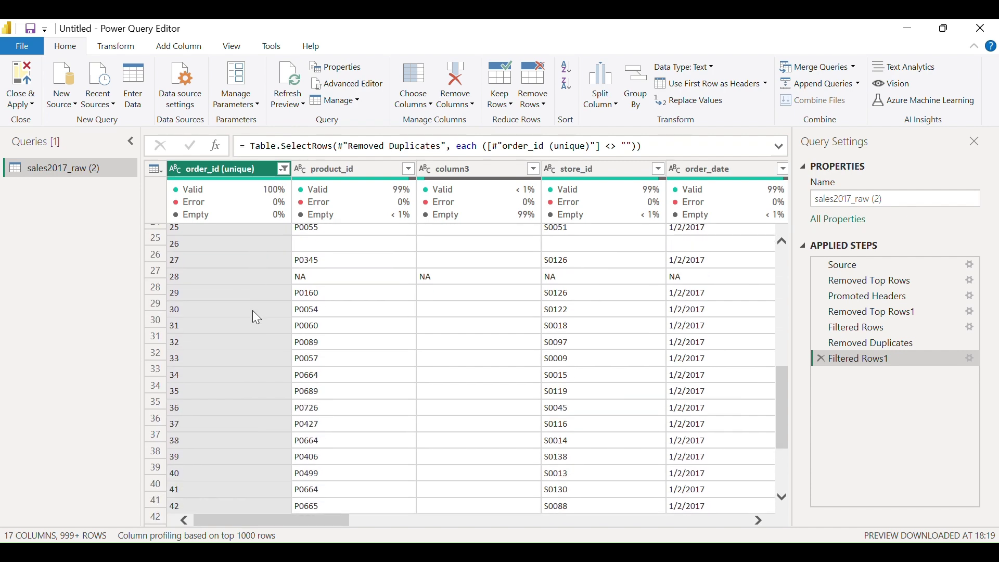
Filter the product_id column to exclude the blank and NA values
scroll(253, 312, down, 4)
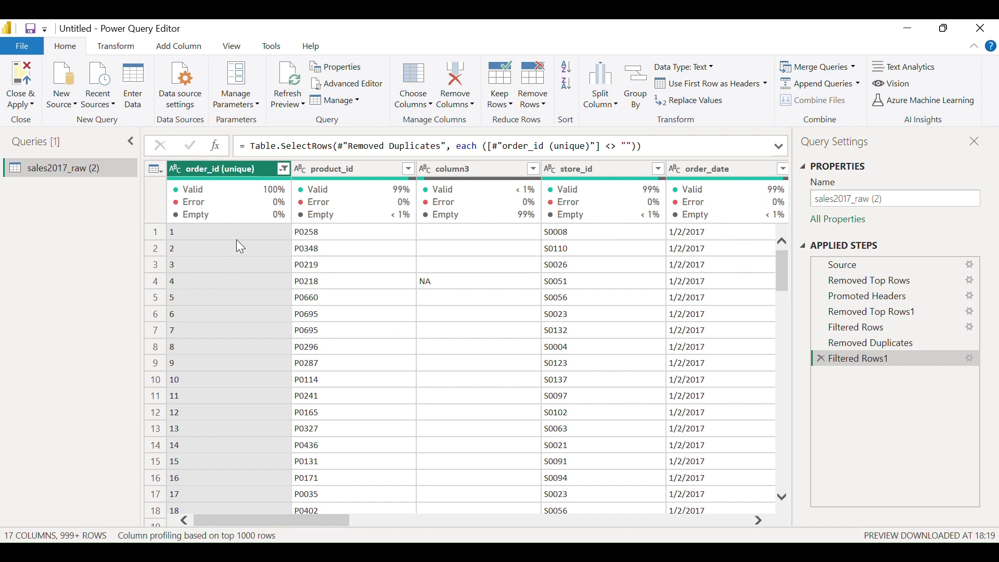
mouse_move(189, 192)
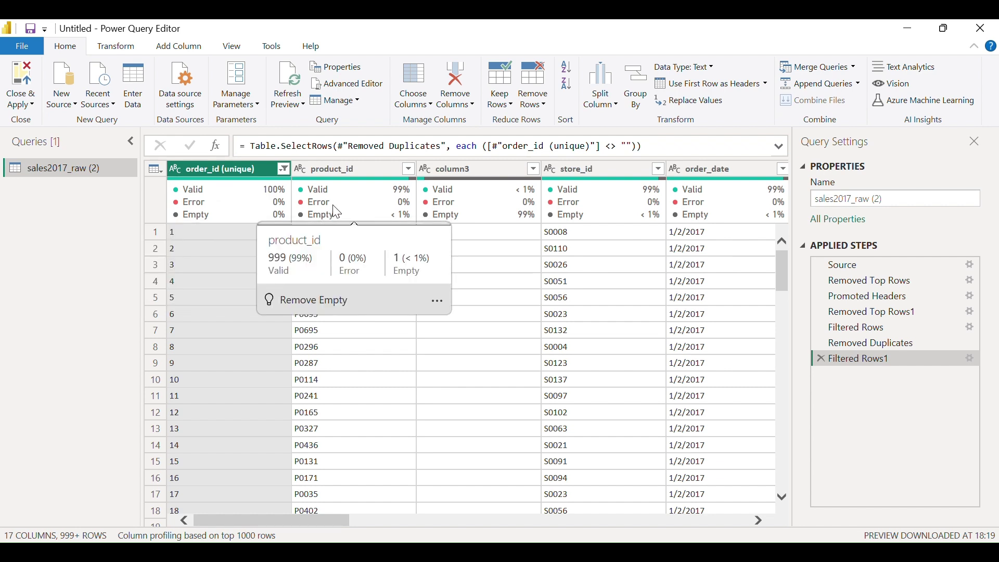
click(365, 167)
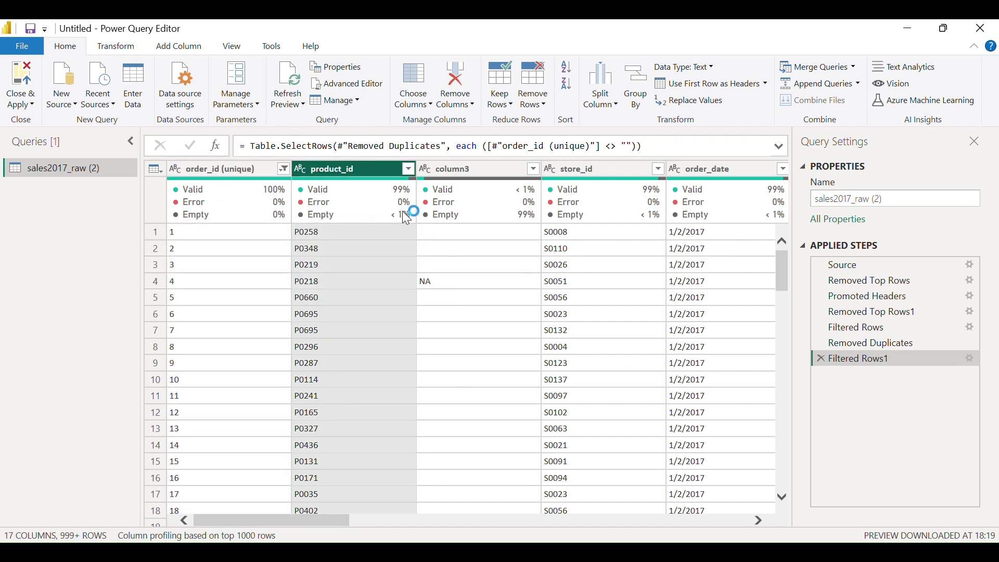
click(409, 169)
click(197, 349)
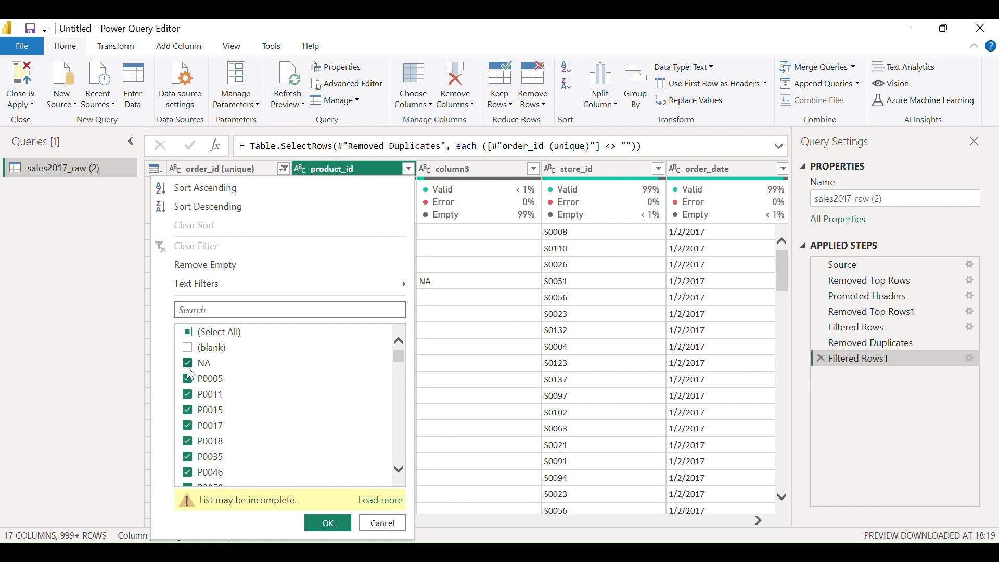
click(188, 365)
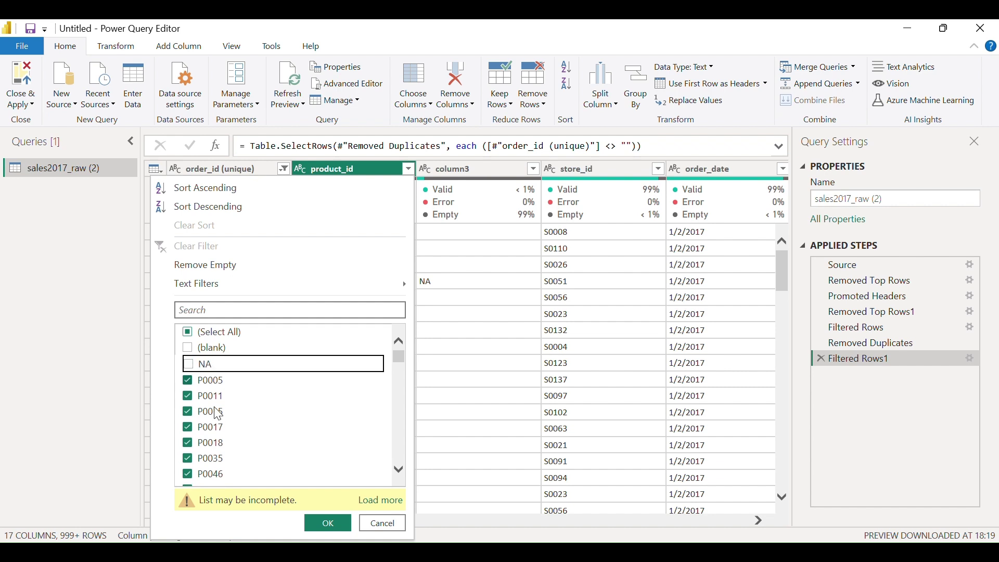
click(326, 525)
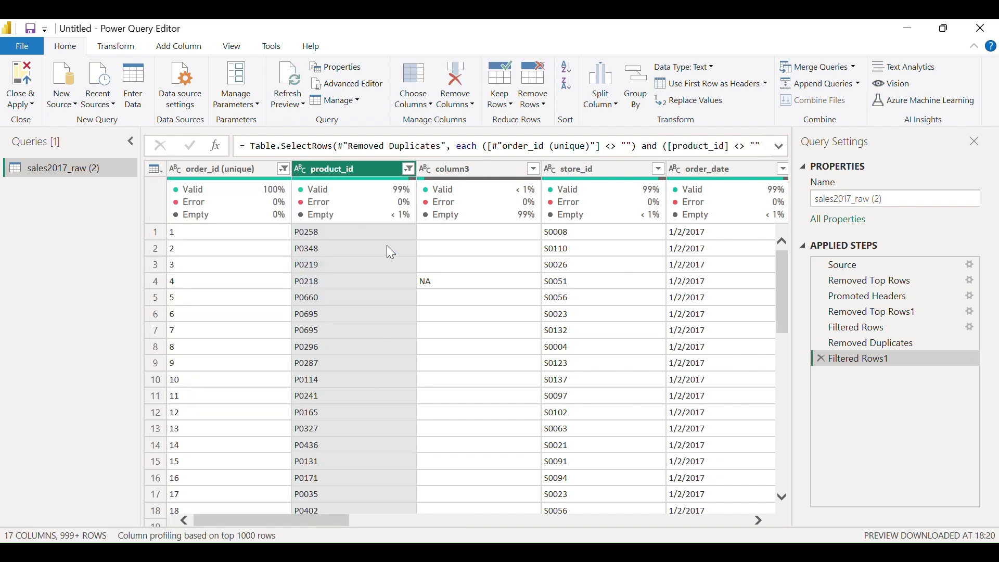
Load the complete list of product_id filter values, reapply the filter without blank and NA, and check the rows further down
click(409, 169)
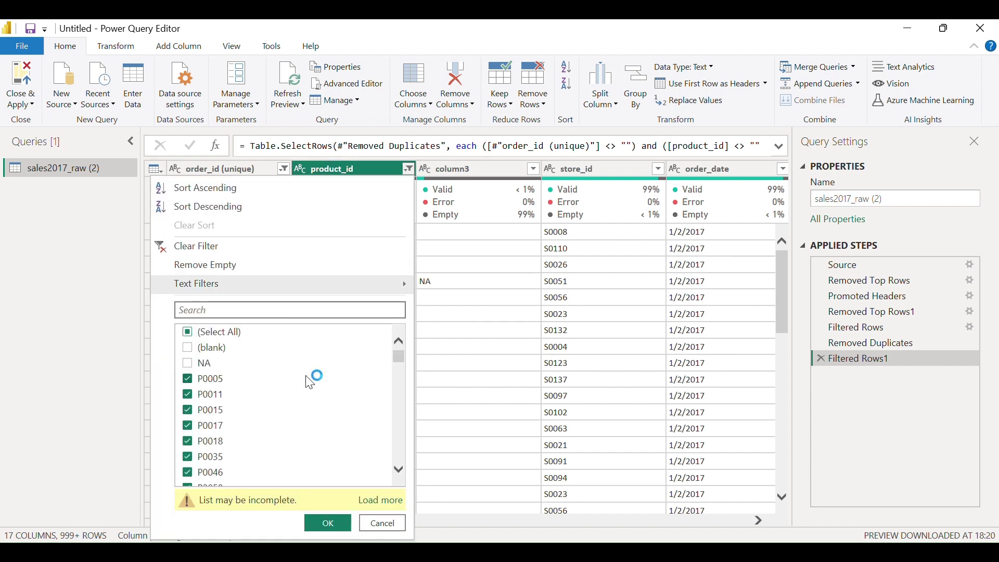
scroll(312, 380, down, 20)
scroll(310, 382, down, 5)
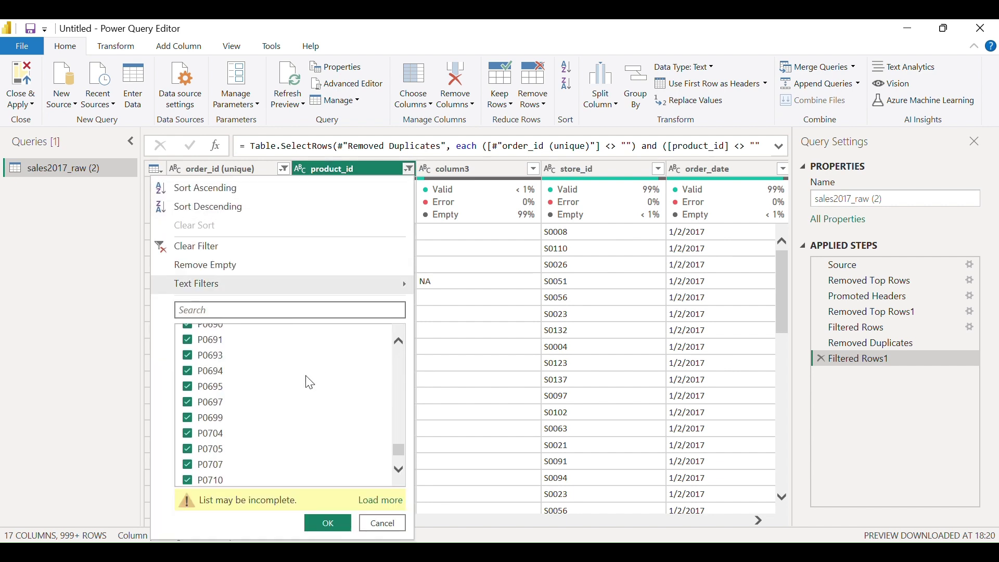
click(380, 500)
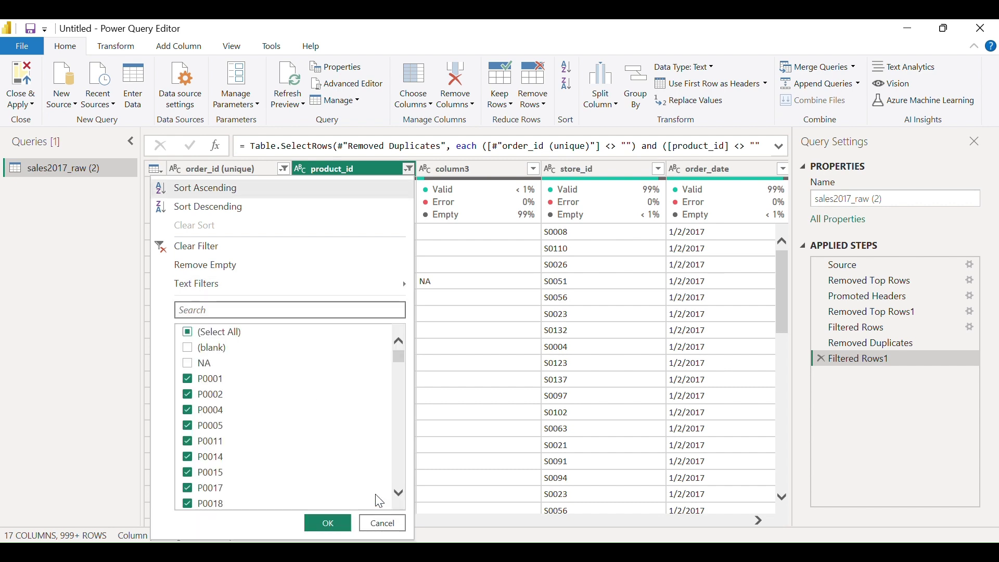
click(329, 523)
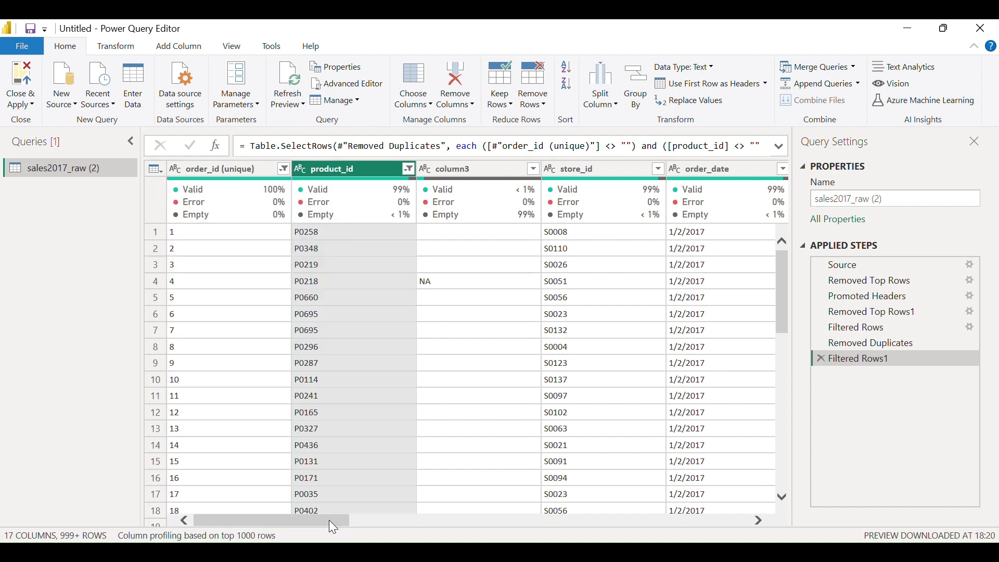
scroll(371, 282, down, 18)
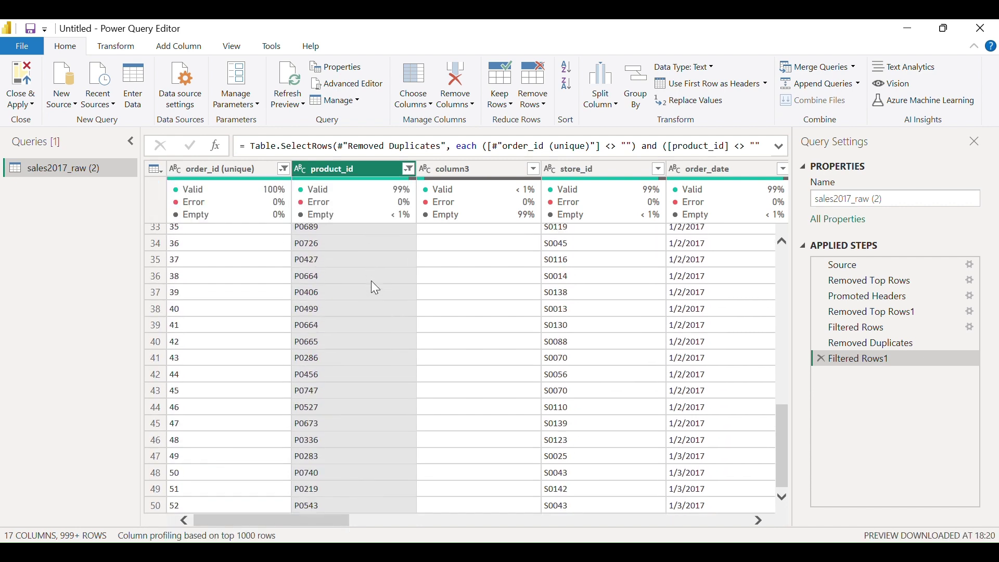
scroll(372, 282, down, 20)
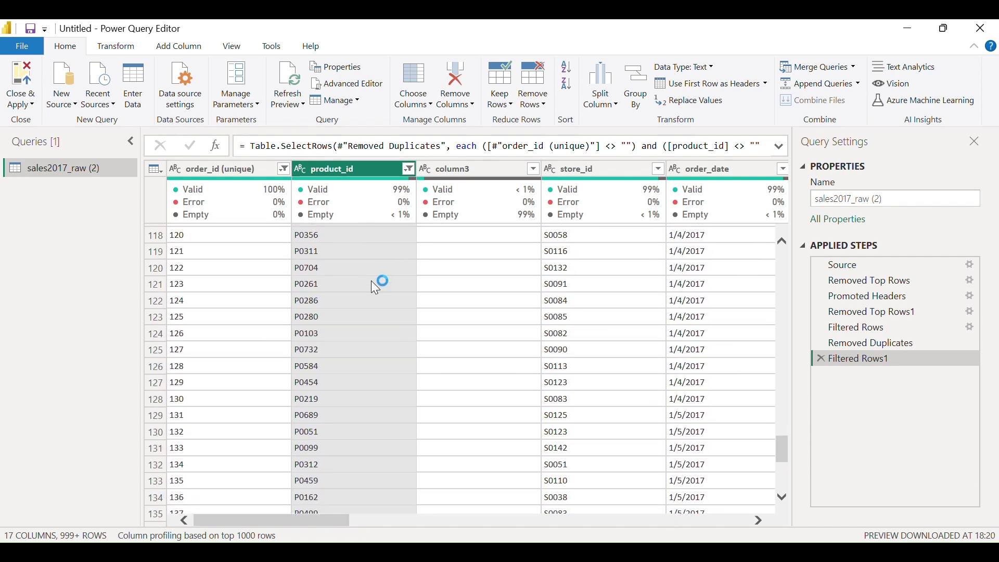
scroll(371, 281, down, 20)
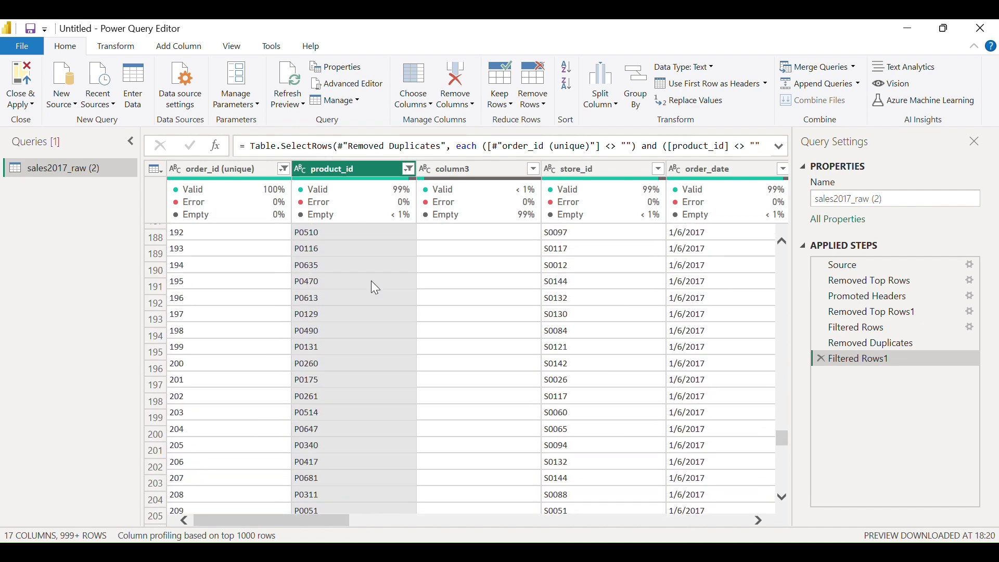
scroll(372, 284, down, 20)
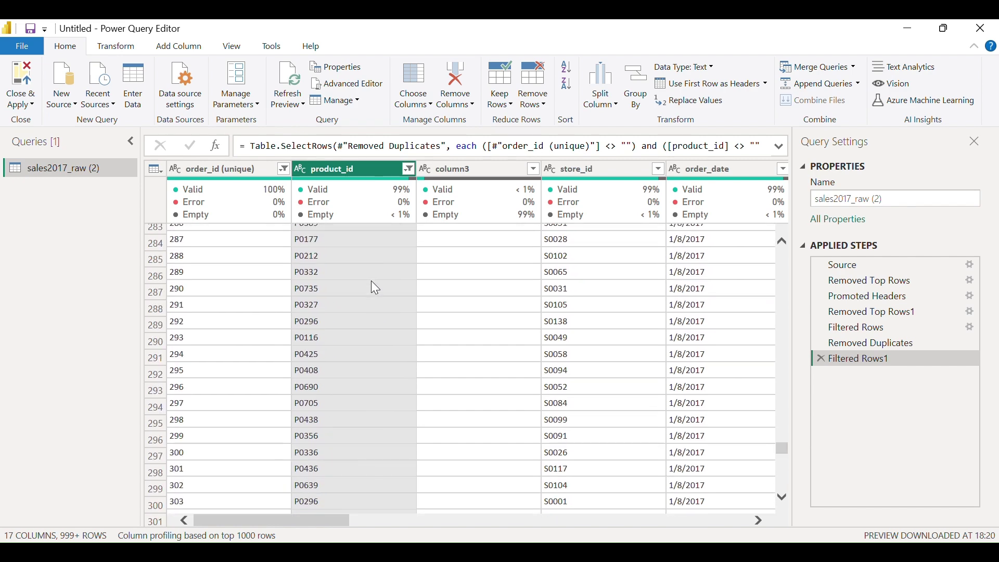
scroll(371, 280, down, 3)
Remove the column3 column from the sales query
click(478, 169)
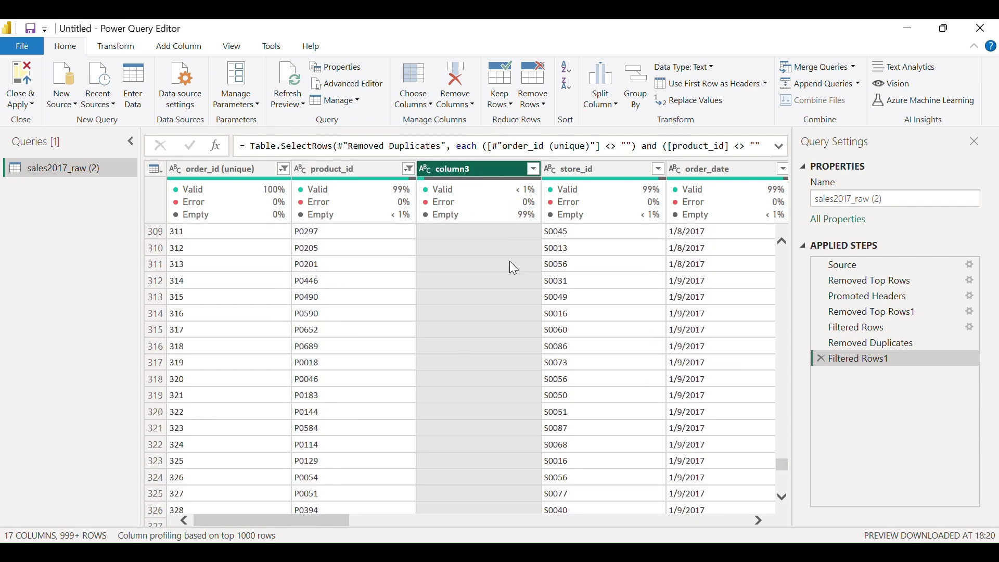
right_click(482, 169)
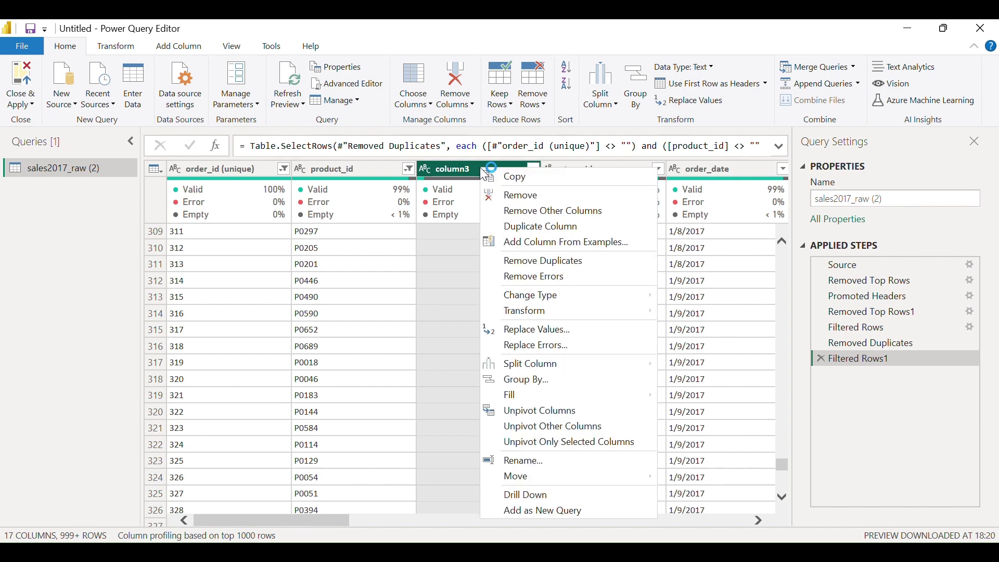
click(495, 196)
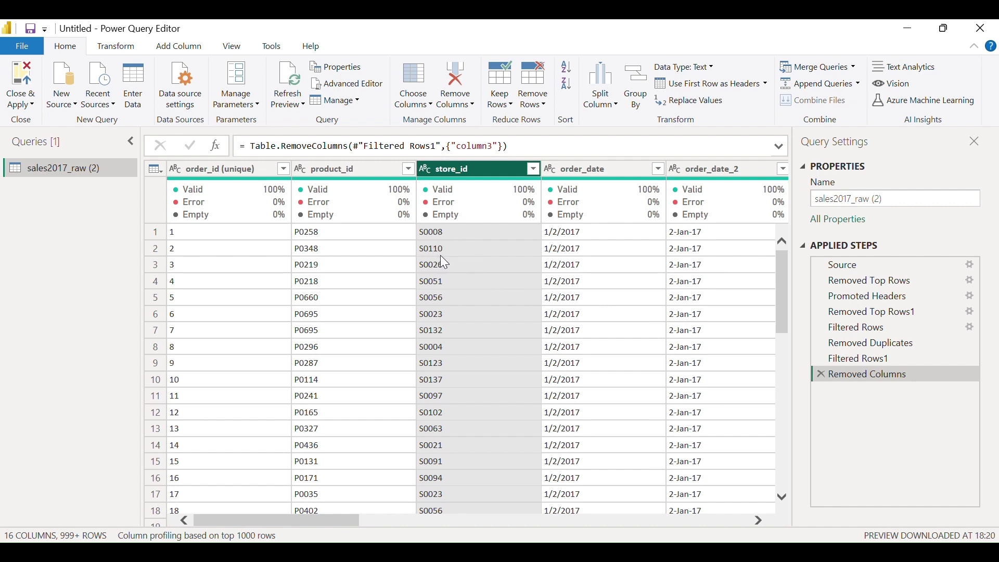
Try to change the order_date column's data type to Date, and delete that type change from the query
click(597, 172)
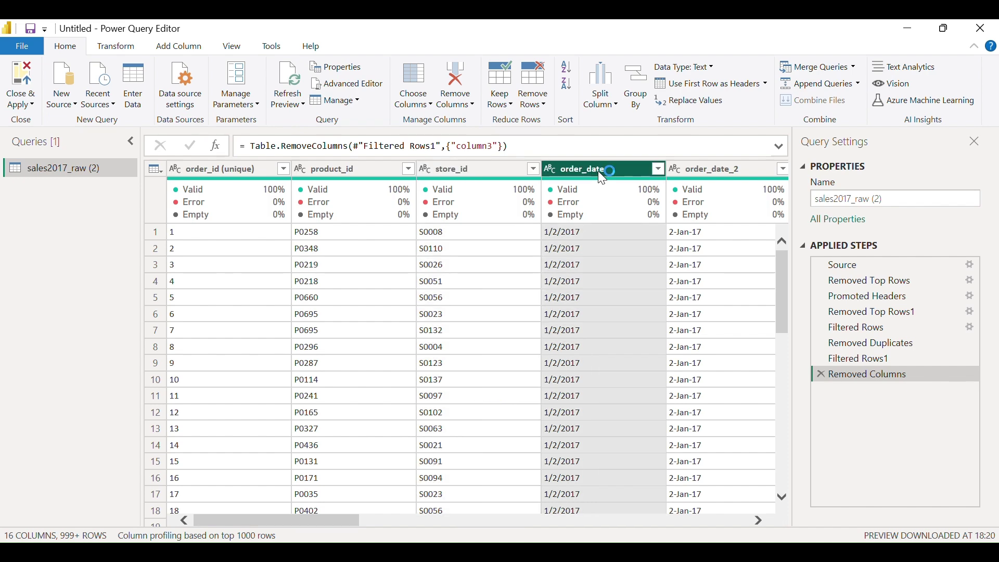
scroll(598, 172, right, 3)
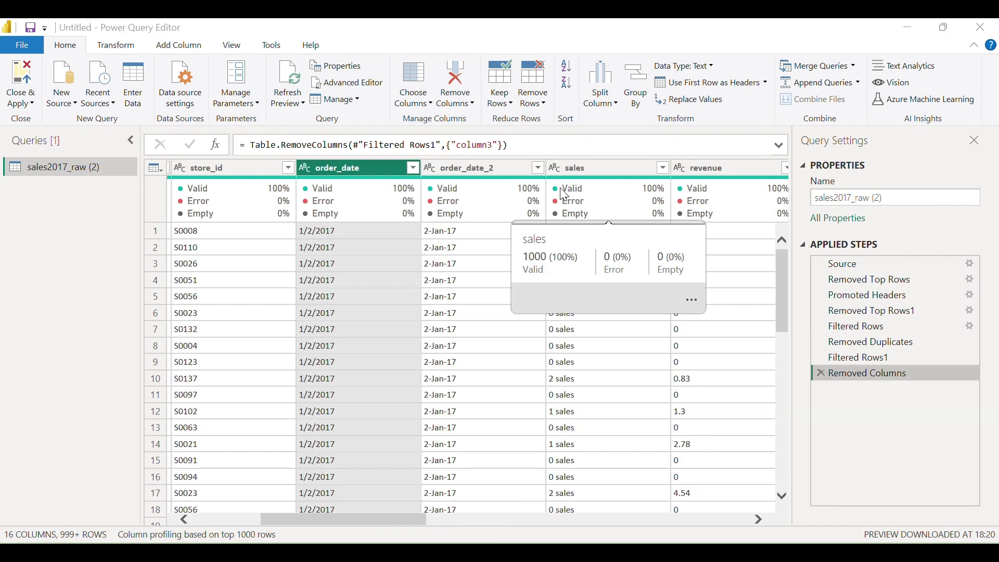
right_click(331, 168)
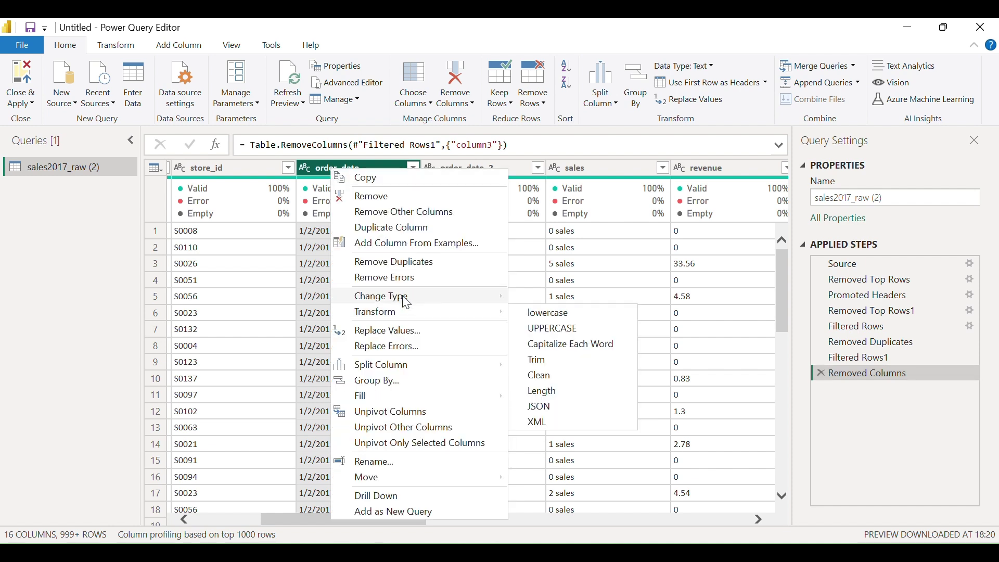
mouse_move(409, 297)
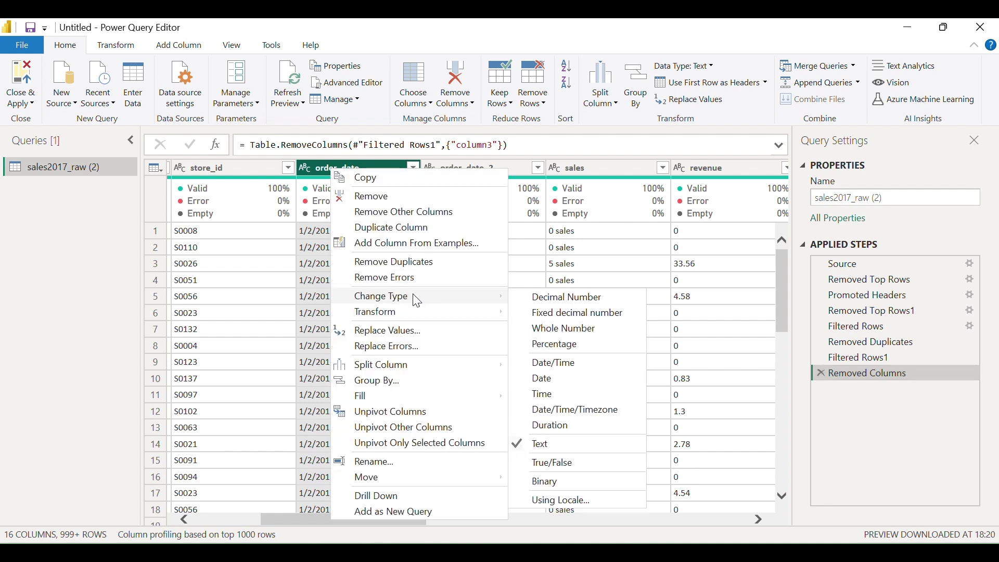
click(562, 379)
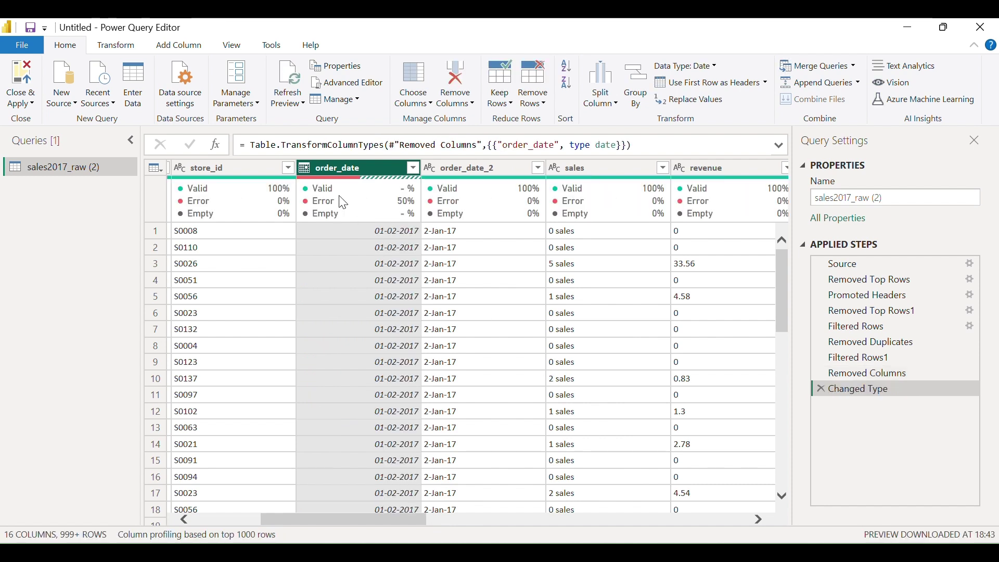
mouse_move(399, 208)
click(823, 385)
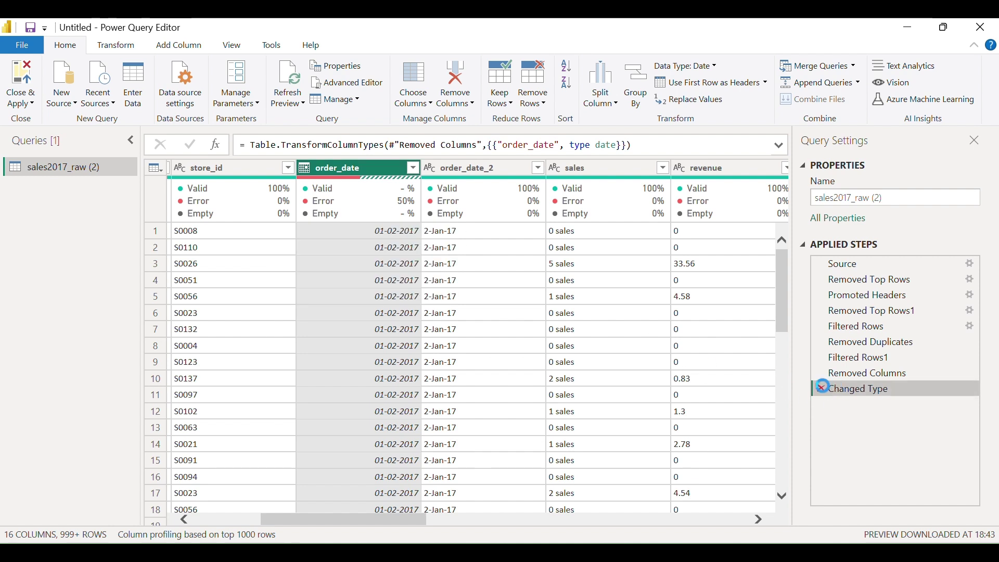
Change the order_date column's type using locale, with data type Date and locale English (United States)
right_click(349, 171)
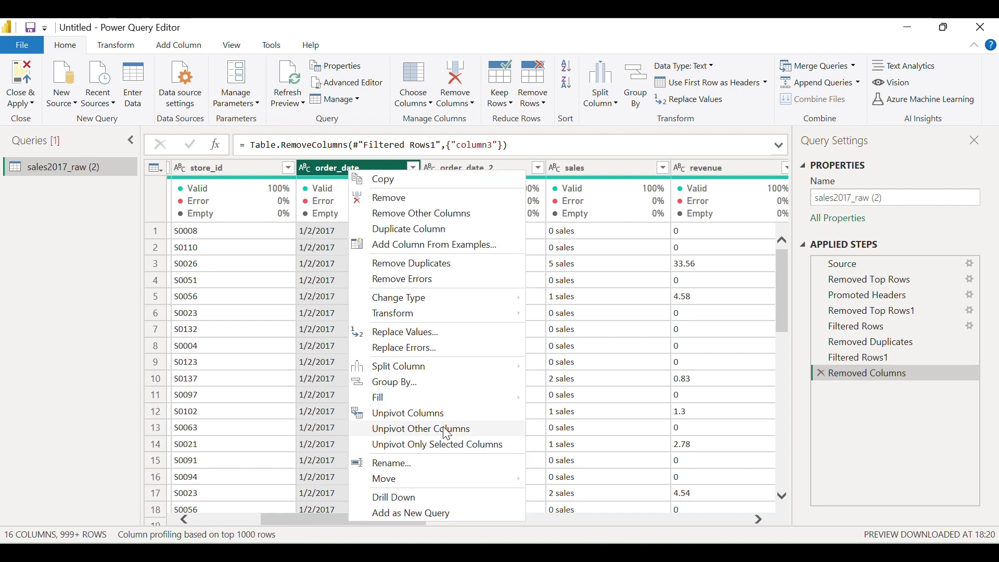
mouse_move(437, 300)
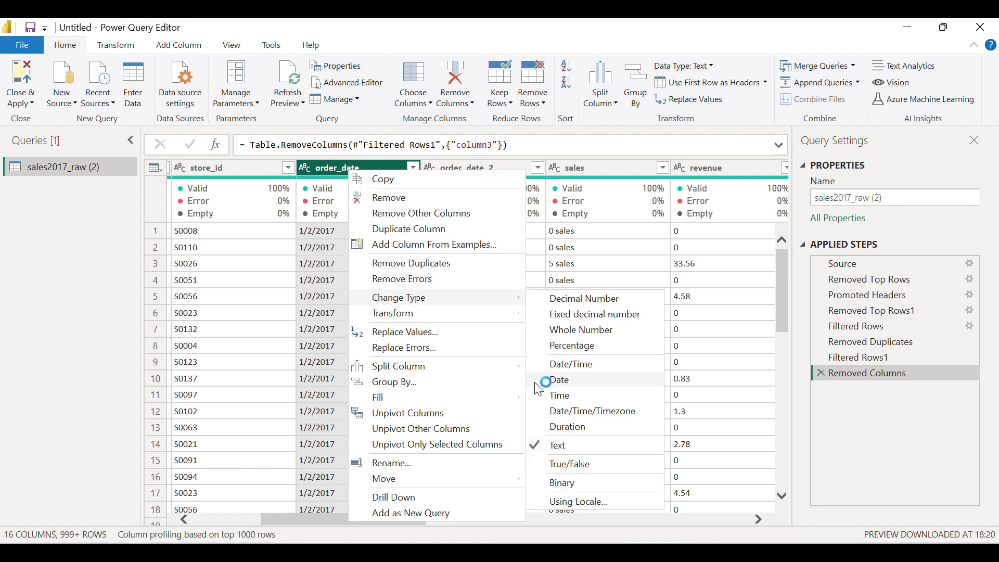
click(567, 501)
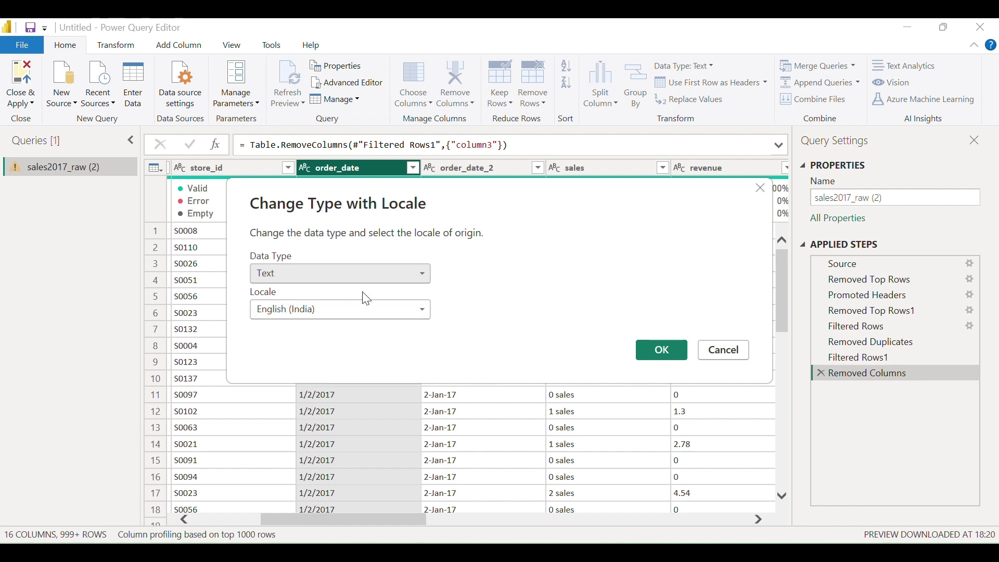
click(336, 272)
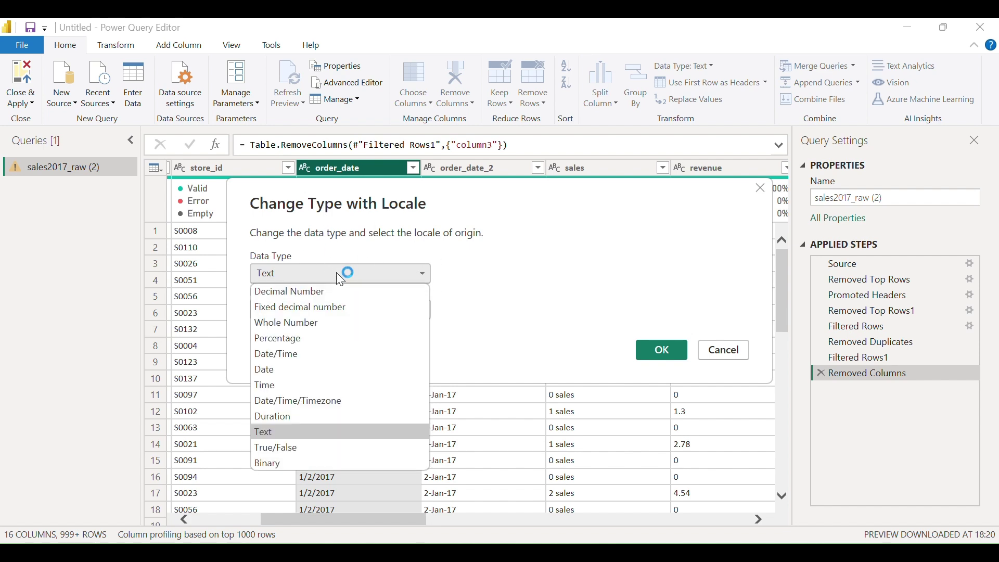
click(291, 368)
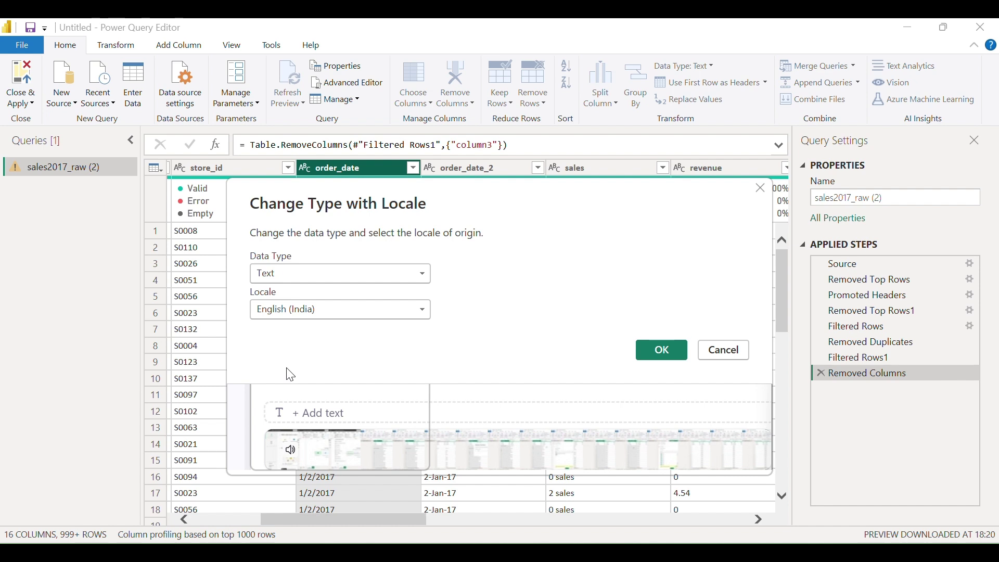
click(352, 313)
scroll(373, 406, down, 5)
scroll(375, 409, down, 14)
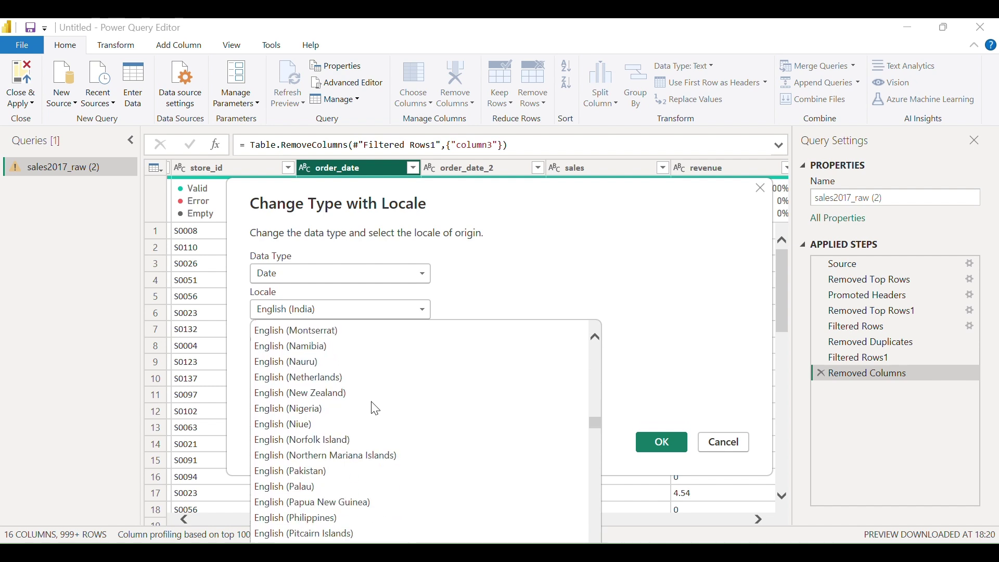
scroll(375, 409, down, 7)
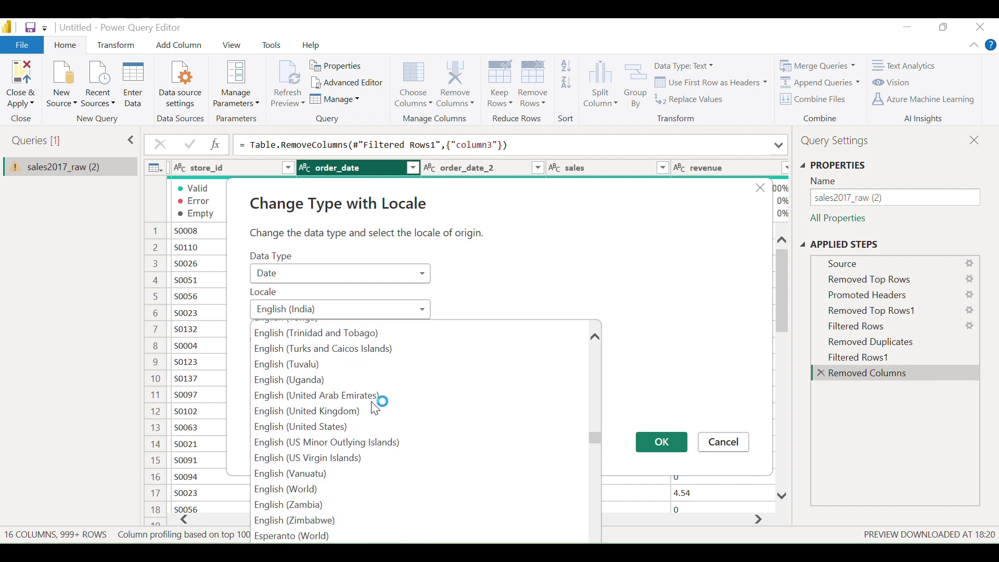
click(322, 428)
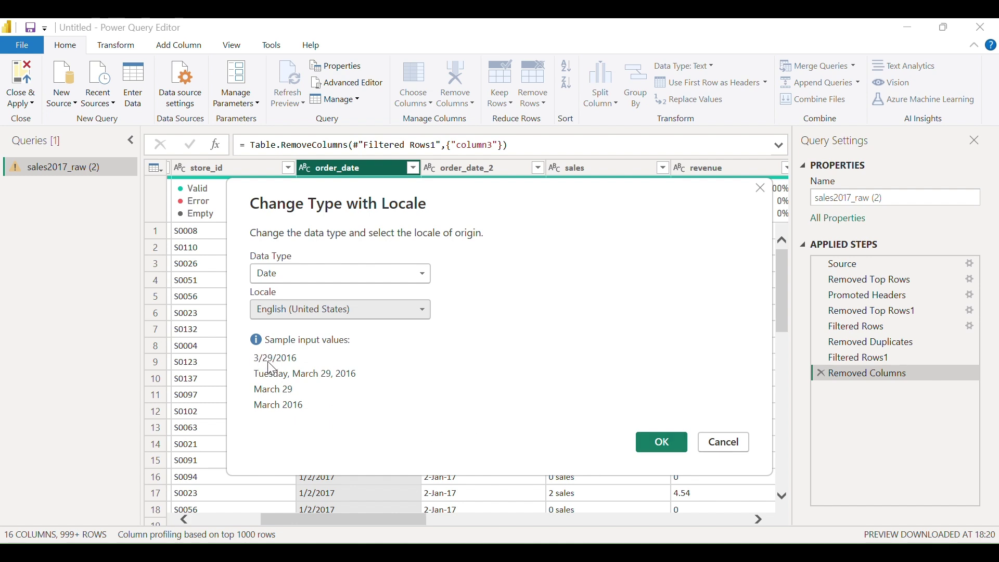
click(653, 442)
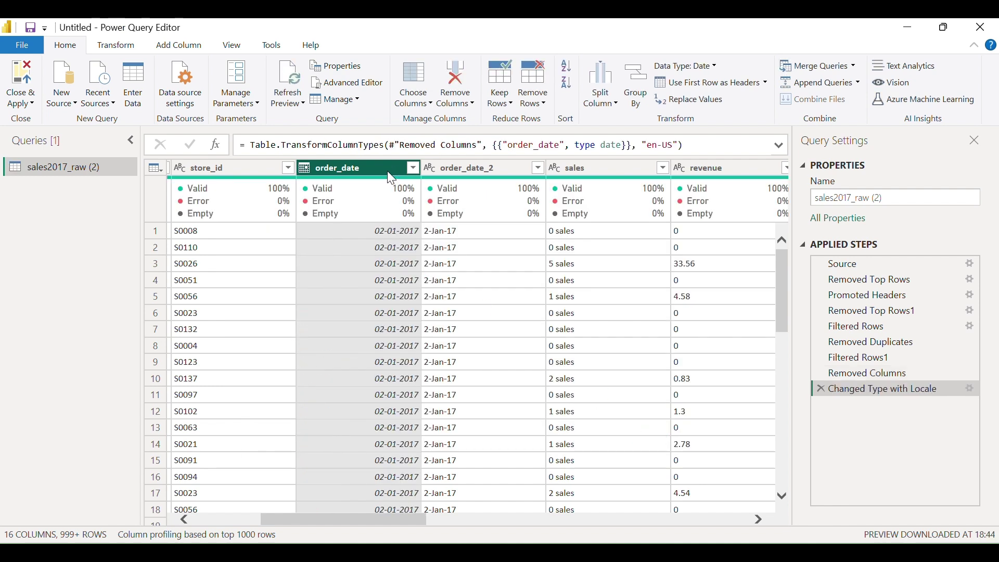
mouse_move(366, 209)
Remove the redundant order_date_2 column from the sales query
click(484, 166)
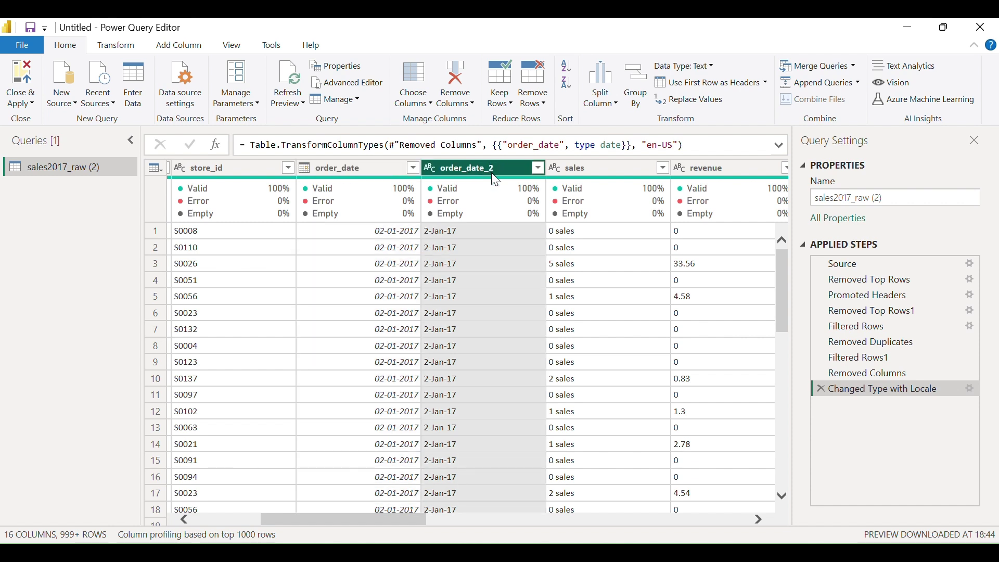
right_click(493, 165)
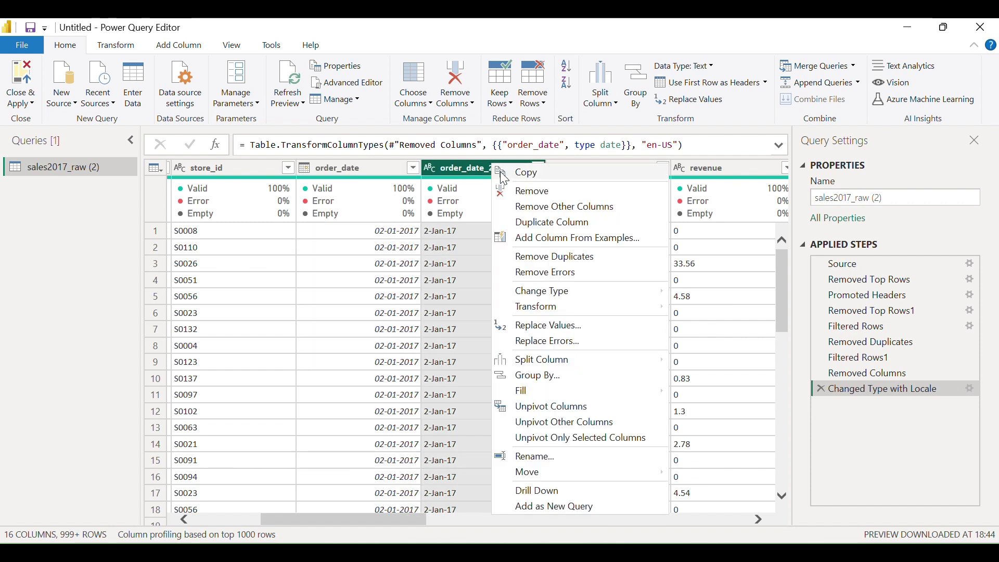
click(520, 190)
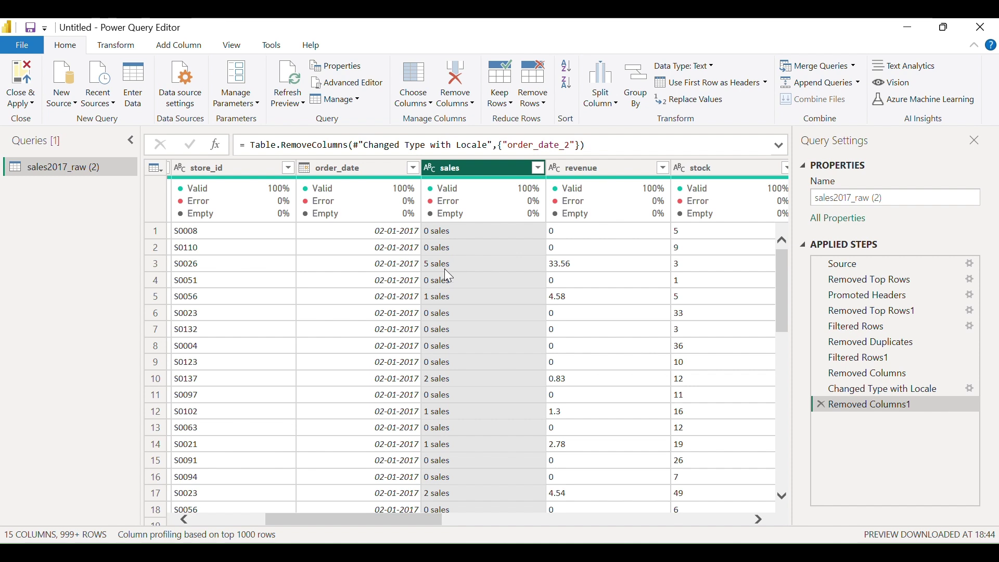
Split the sales column by the Space delimiter at each occurrence of the delimiter
right_click(474, 171)
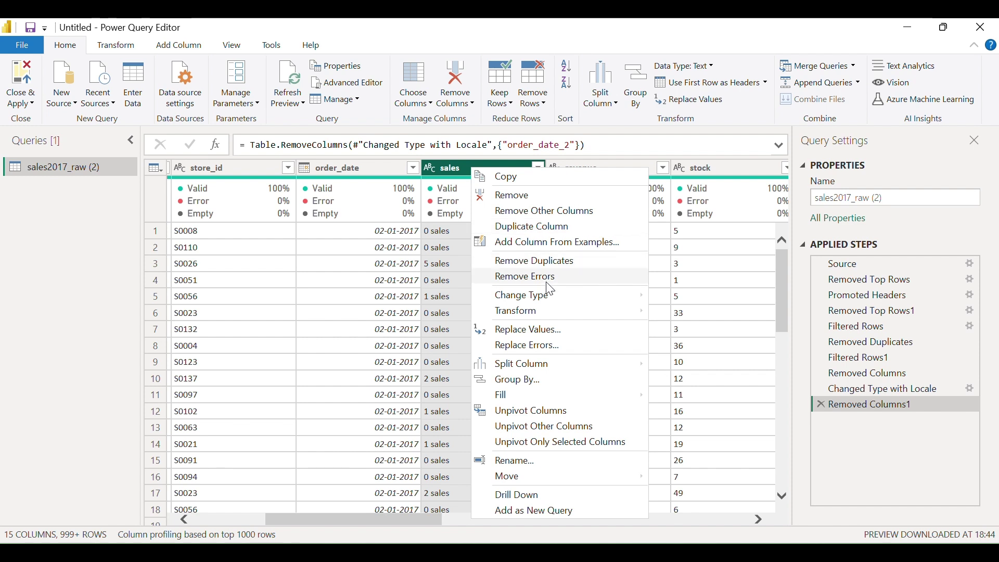
mouse_move(556, 368)
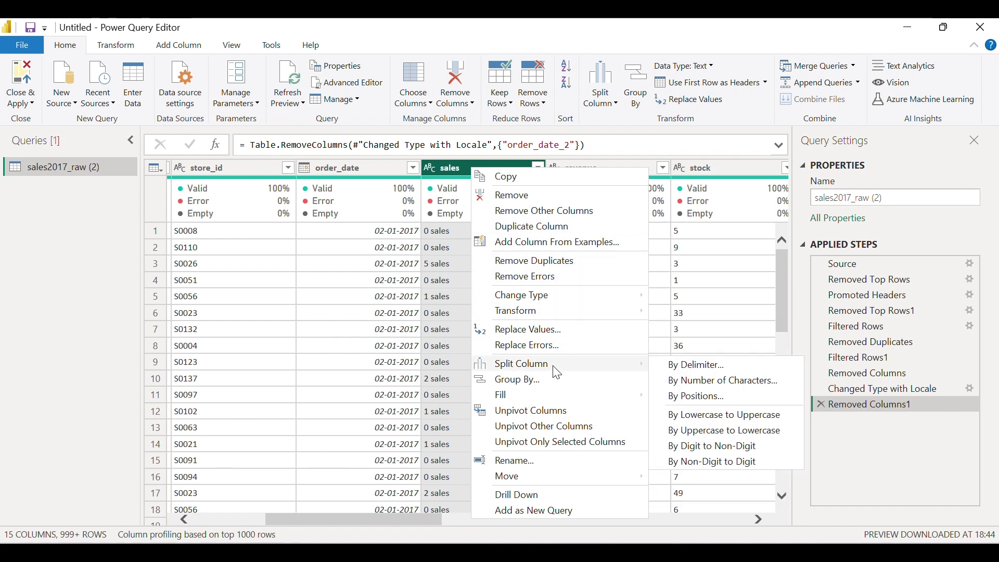
click(691, 365)
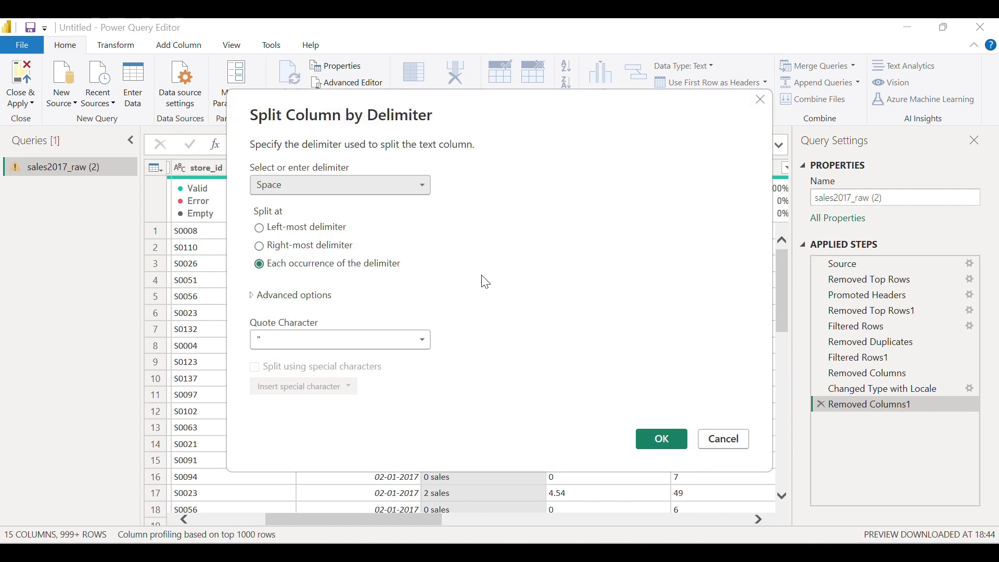
click(371, 187)
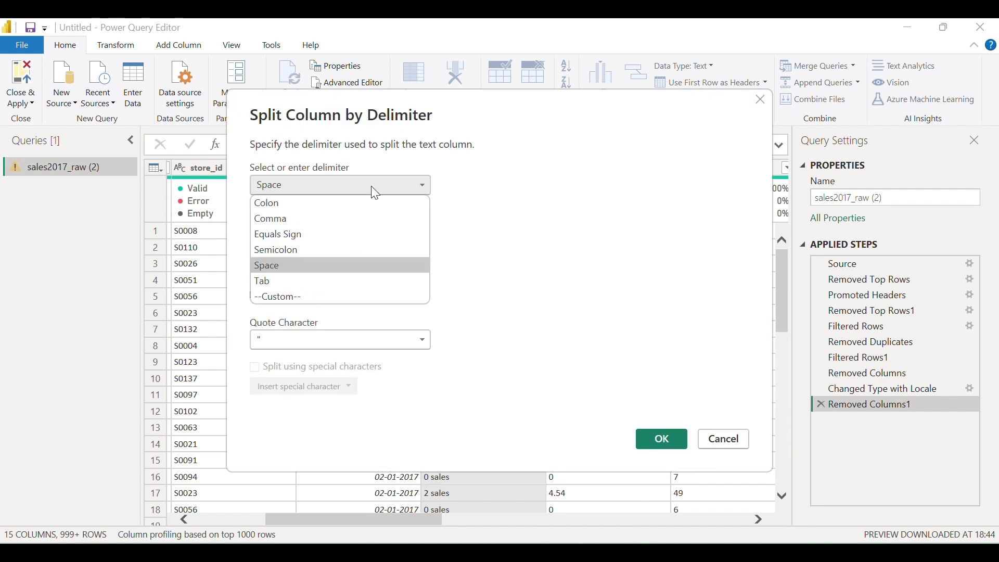
click(280, 270)
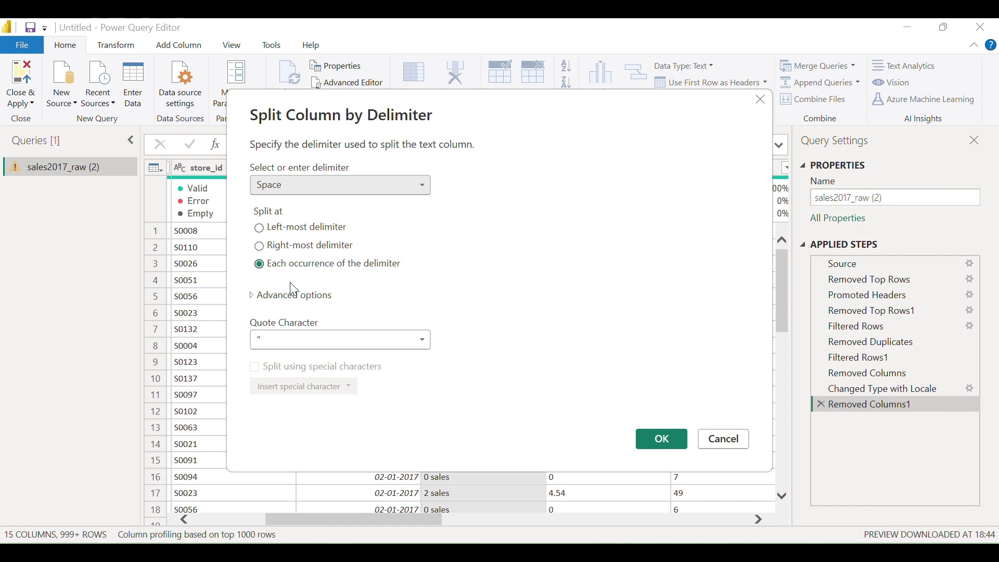
click(654, 442)
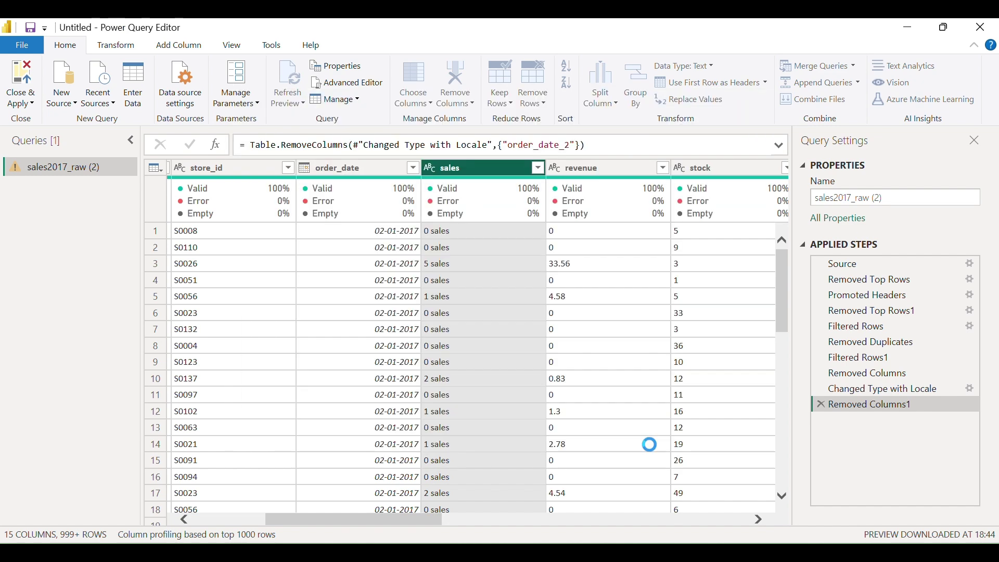
mouse_move(496, 202)
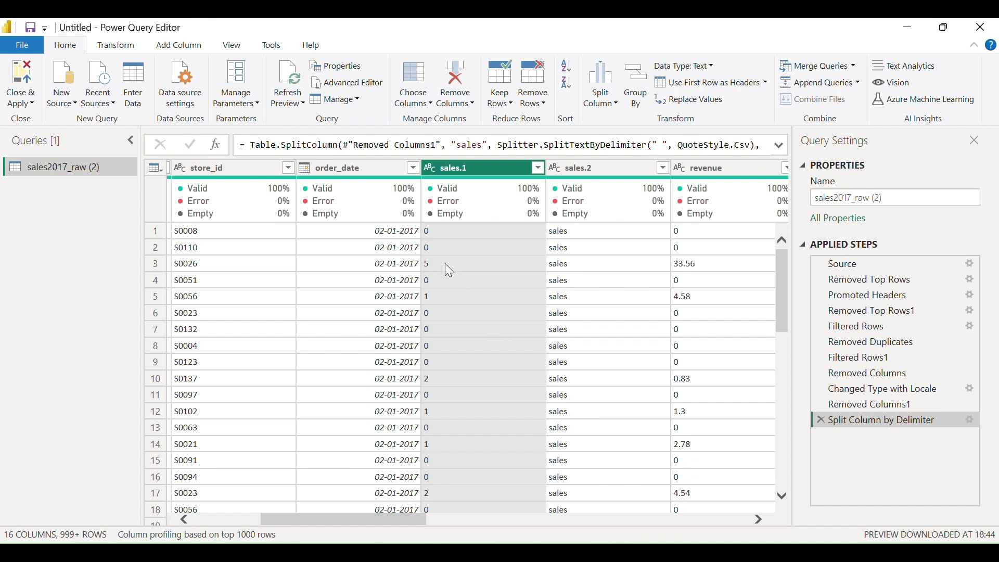
Remove the sales.2 column, which holds only the word "sales", from the query
click(602, 171)
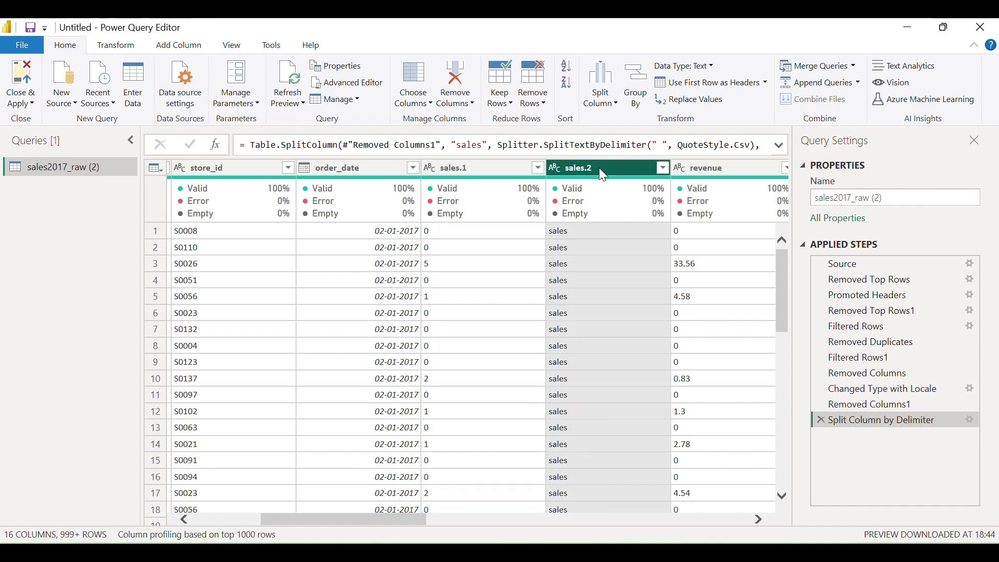
right_click(603, 174)
click(638, 195)
Change the data type of the sales.1 column to Decimal Number
click(489, 167)
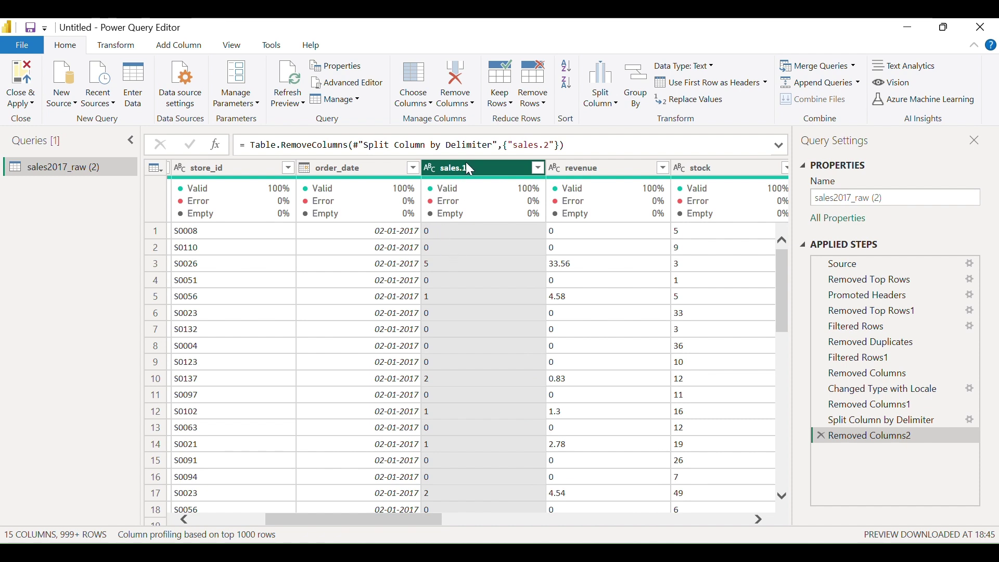
right_click(474, 169)
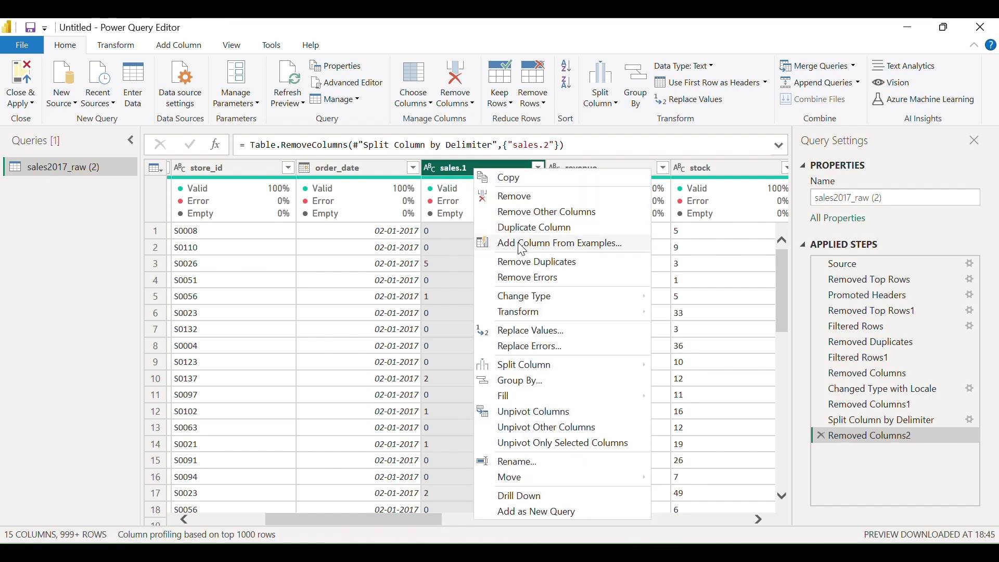
mouse_move(582, 302)
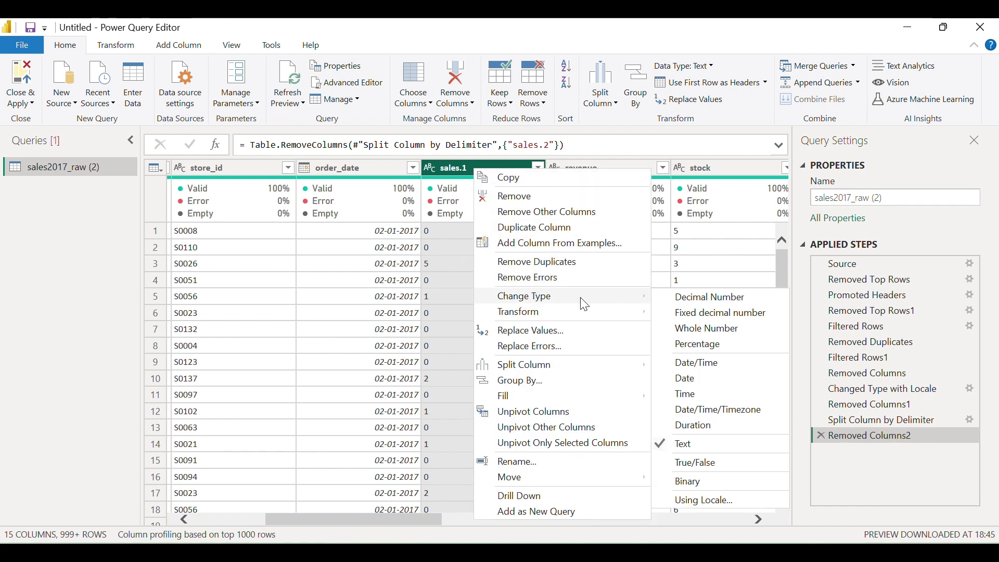
click(692, 296)
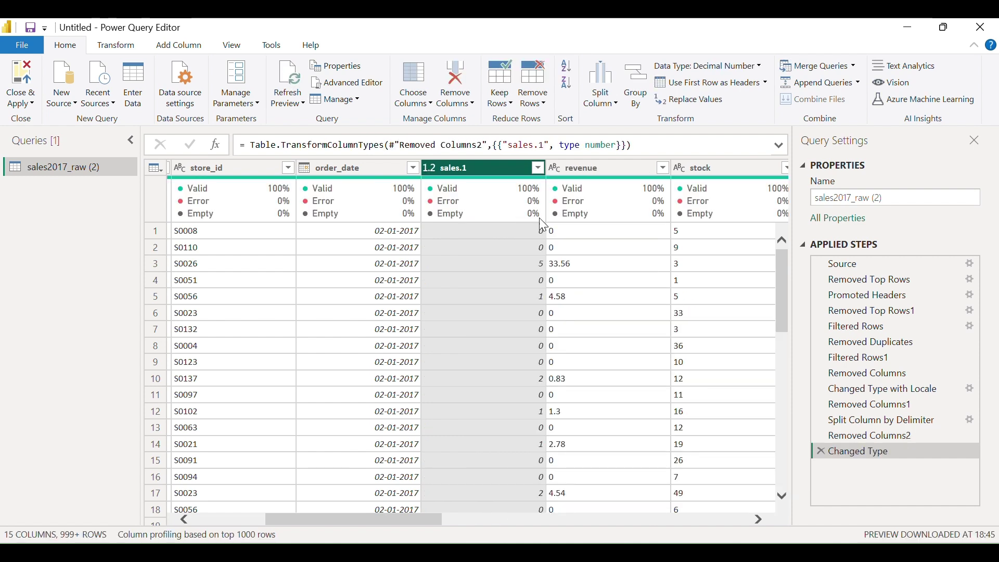
Rename the sales.1 column as sales
double_click(483, 168)
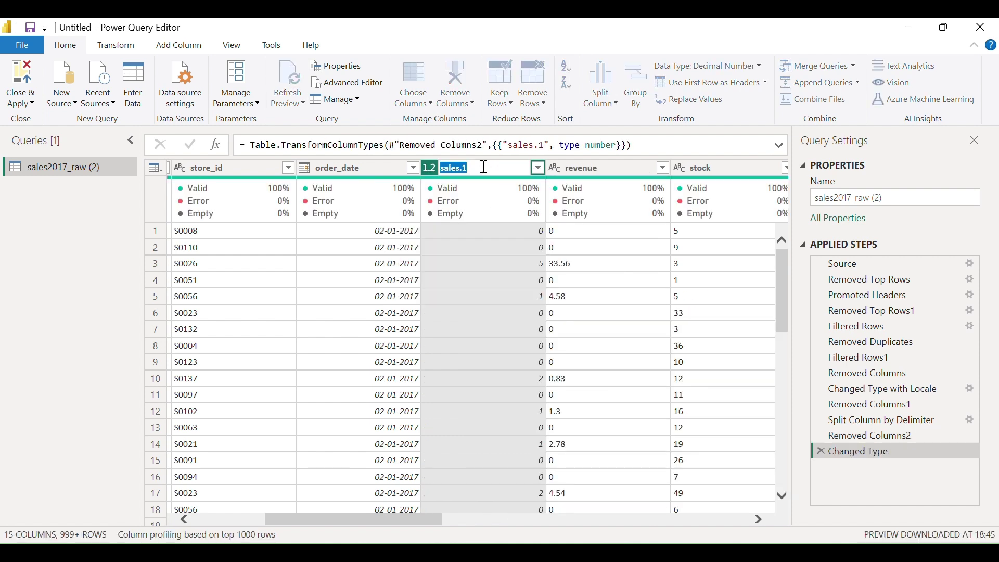
key(BackSpace)
key(BackSpace)
key(Return)
Change the data type of the revenue column to Decimal Number
click(601, 170)
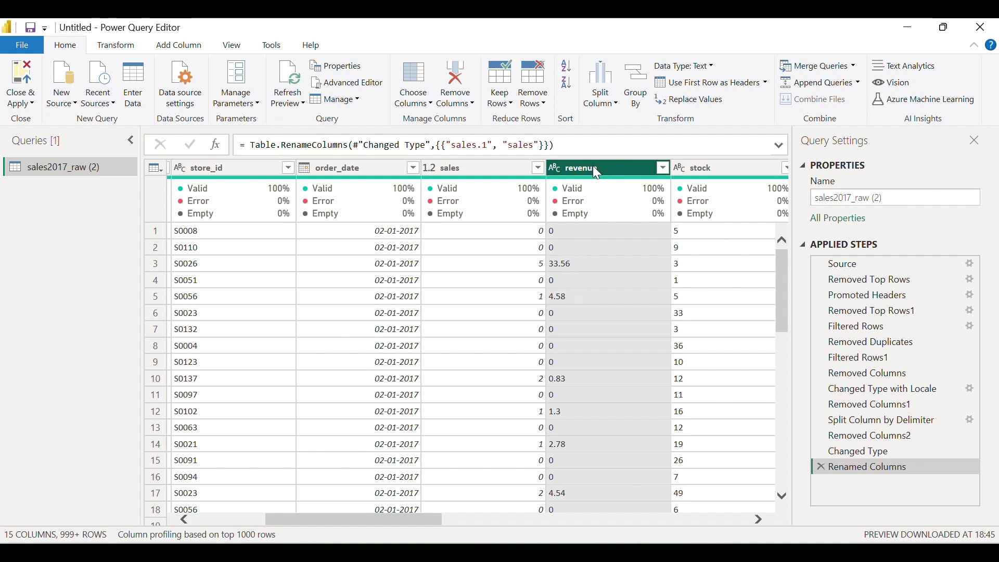
right_click(594, 167)
mouse_move(653, 299)
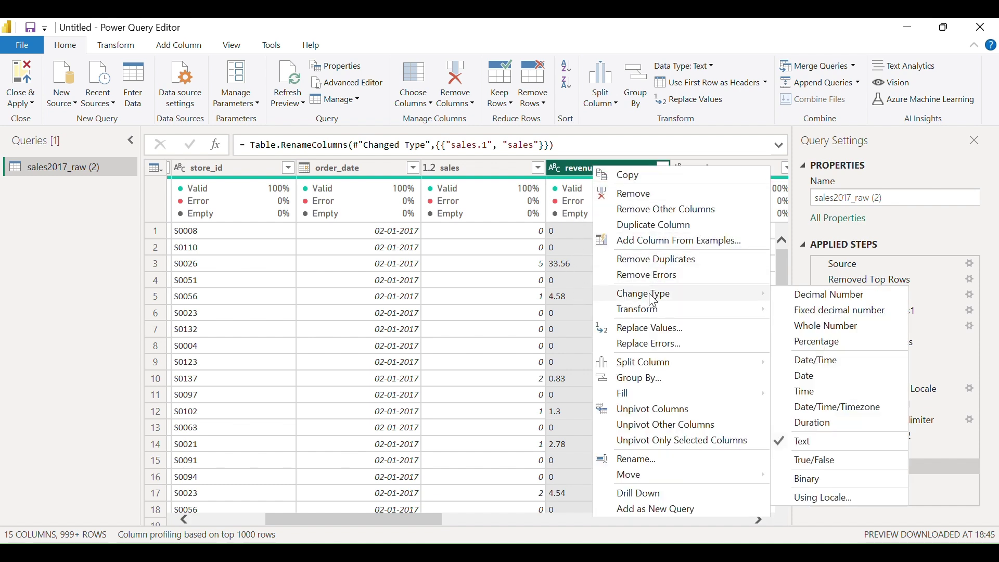
click(795, 298)
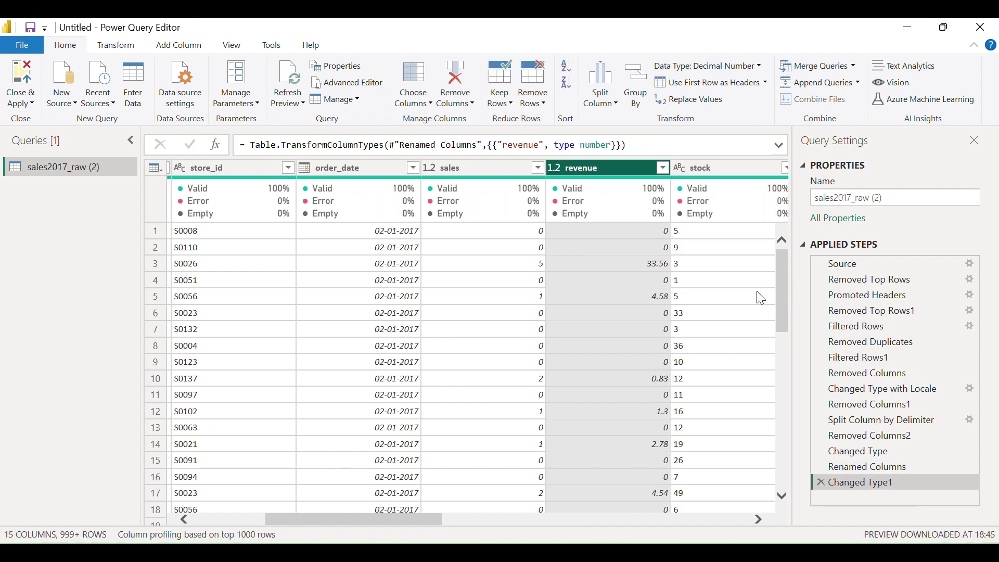
Change the data type of the stock column to Decimal Number
scroll(711, 311, right, 6)
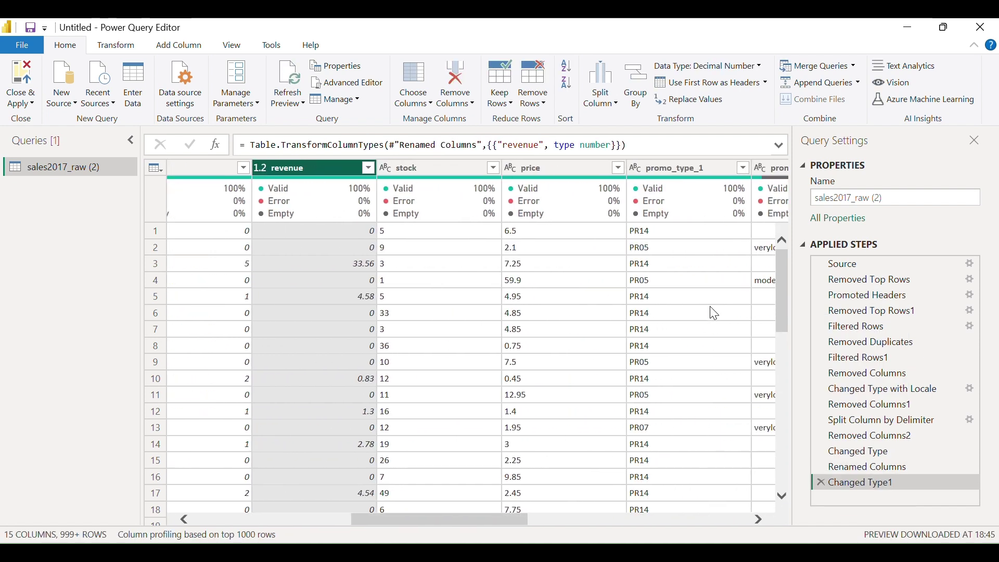
click(431, 170)
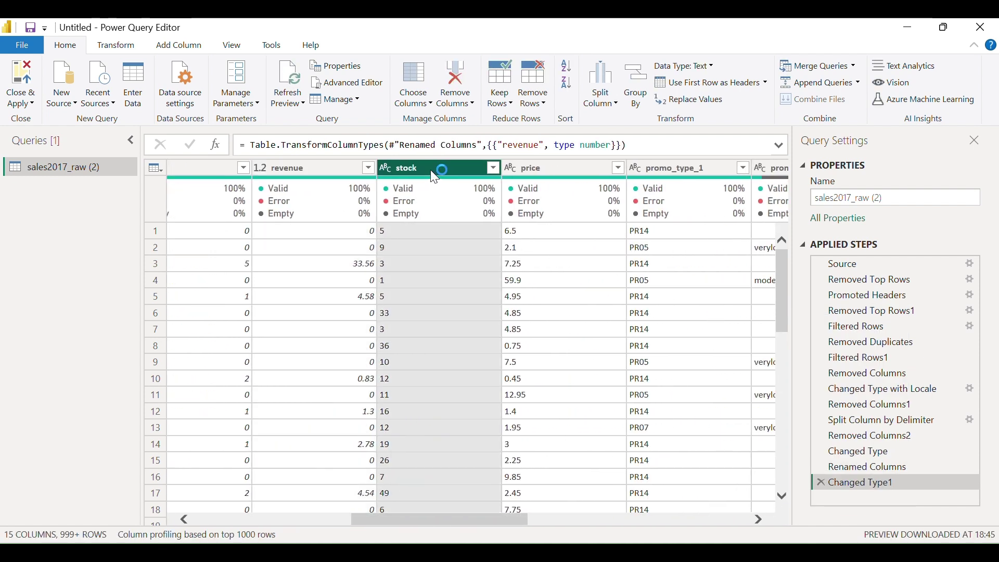
right_click(424, 169)
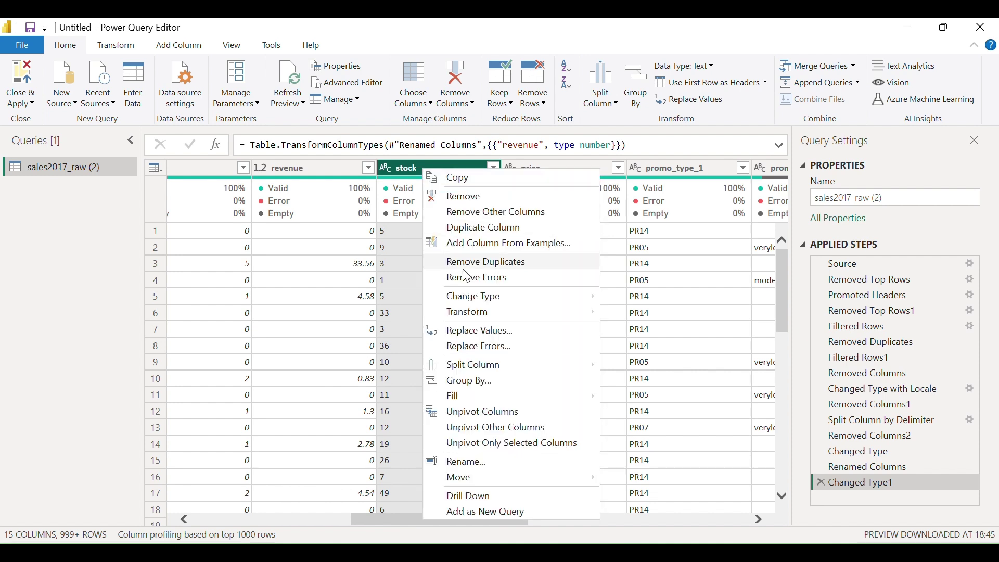
mouse_move(472, 297)
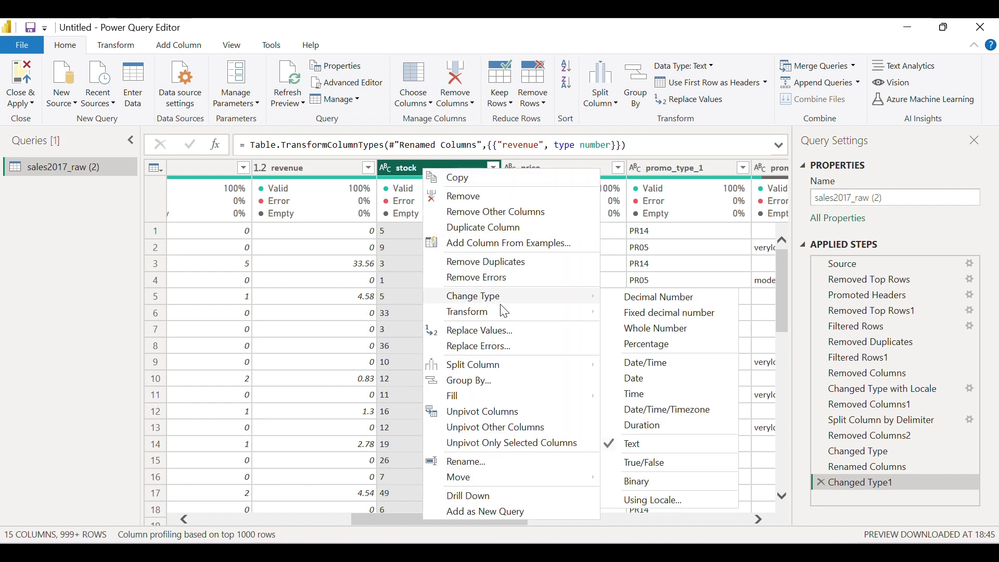
click(631, 297)
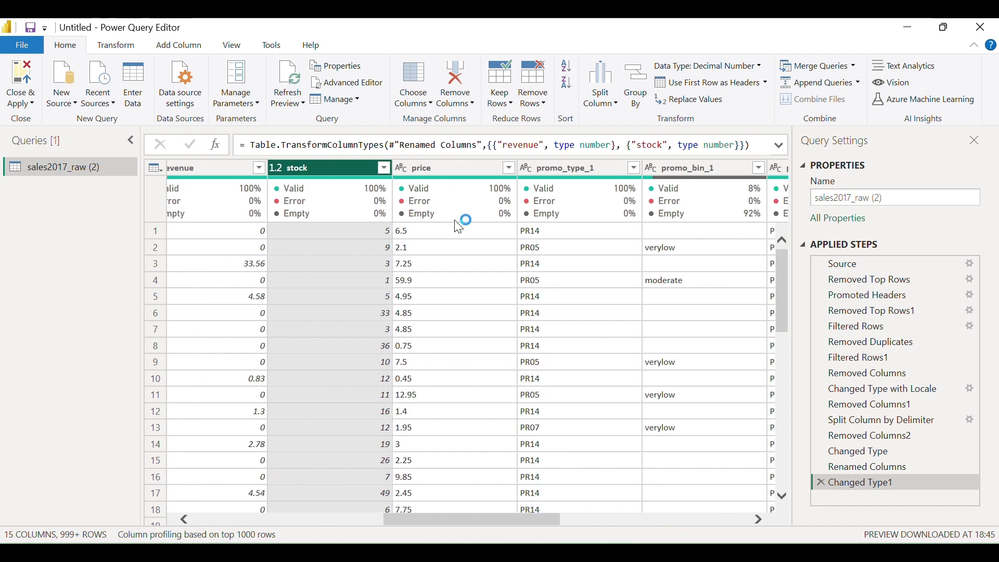
Change the data type of the price column to Decimal Number
click(436, 170)
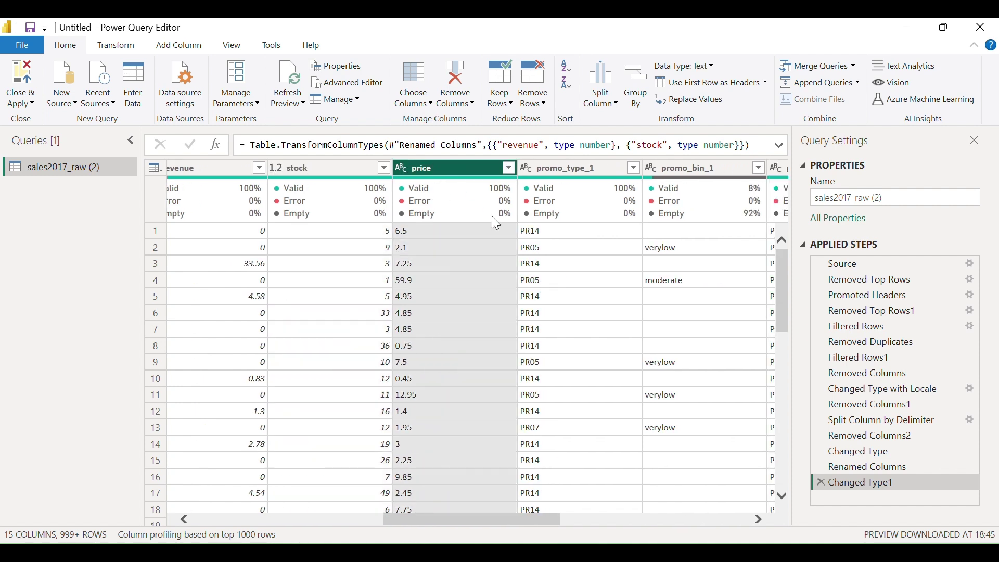
right_click(474, 166)
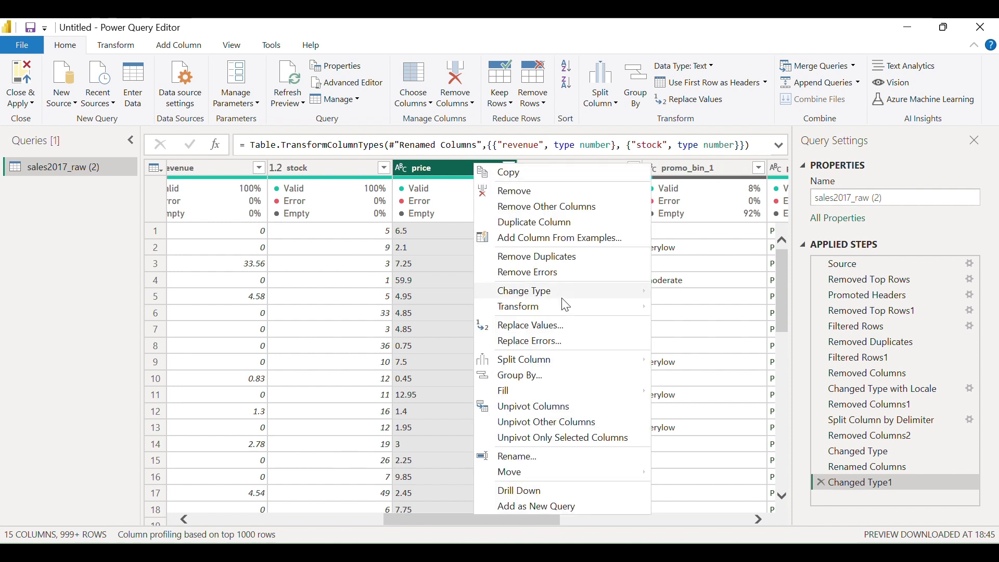
mouse_move(563, 302)
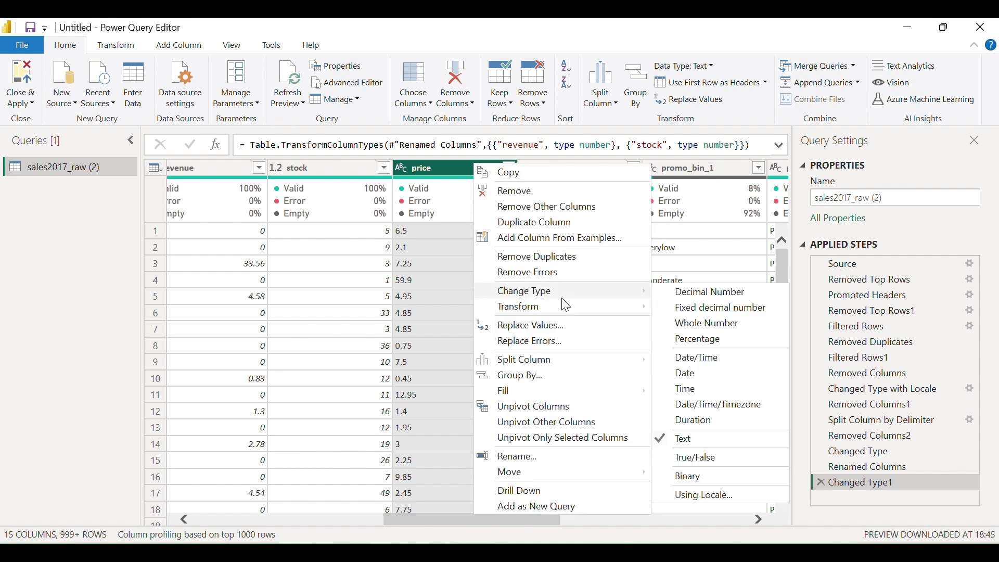
click(692, 295)
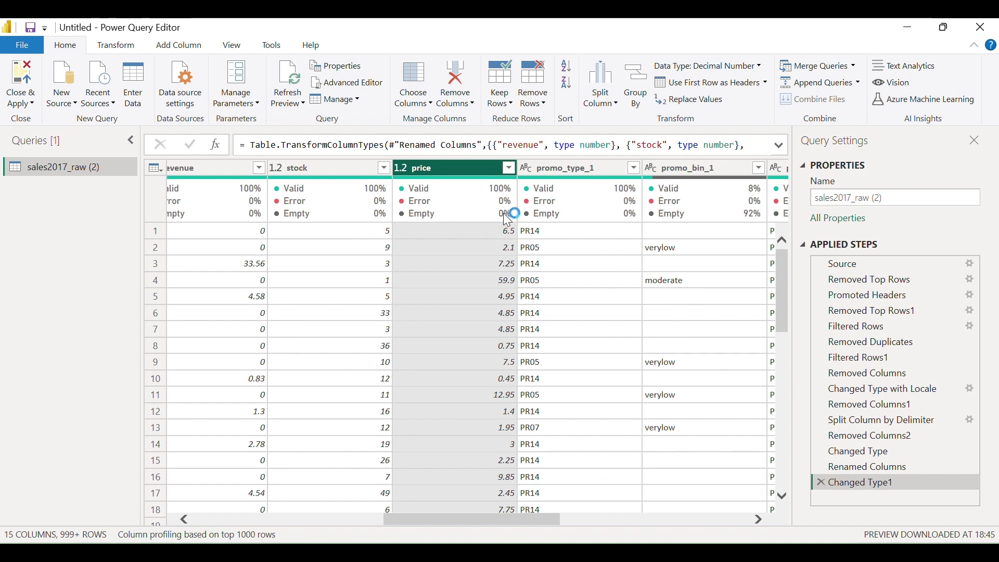
Examine the values and column quality of the promo_type_1 and promo_bin_1 columns
scroll(565, 238, right, 3)
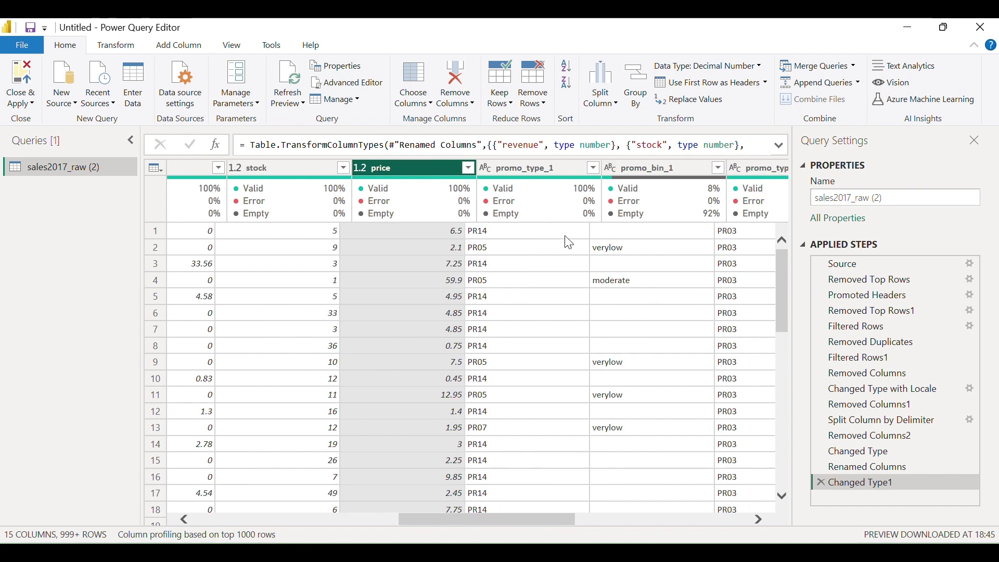
click(482, 170)
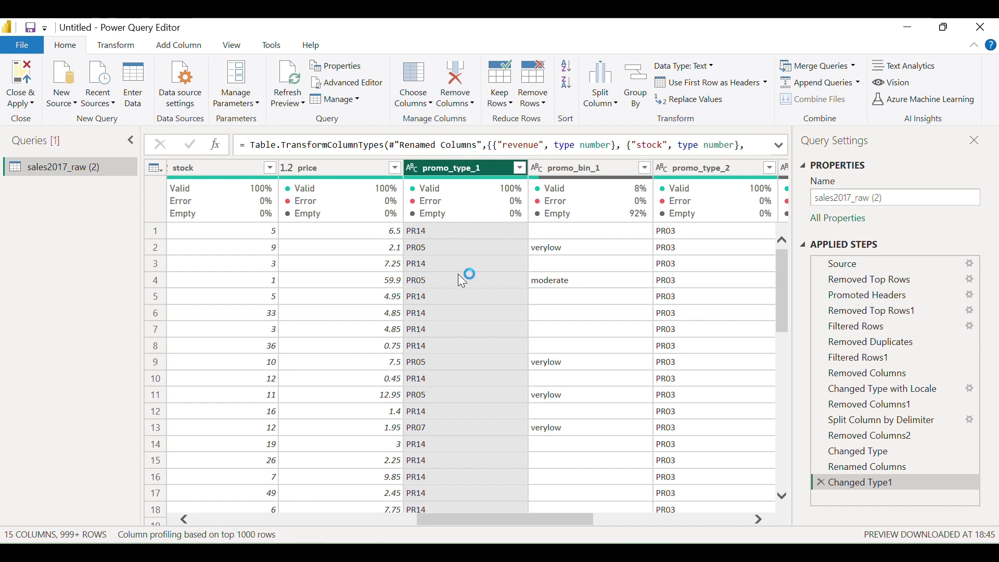
scroll(597, 267, right, 1)
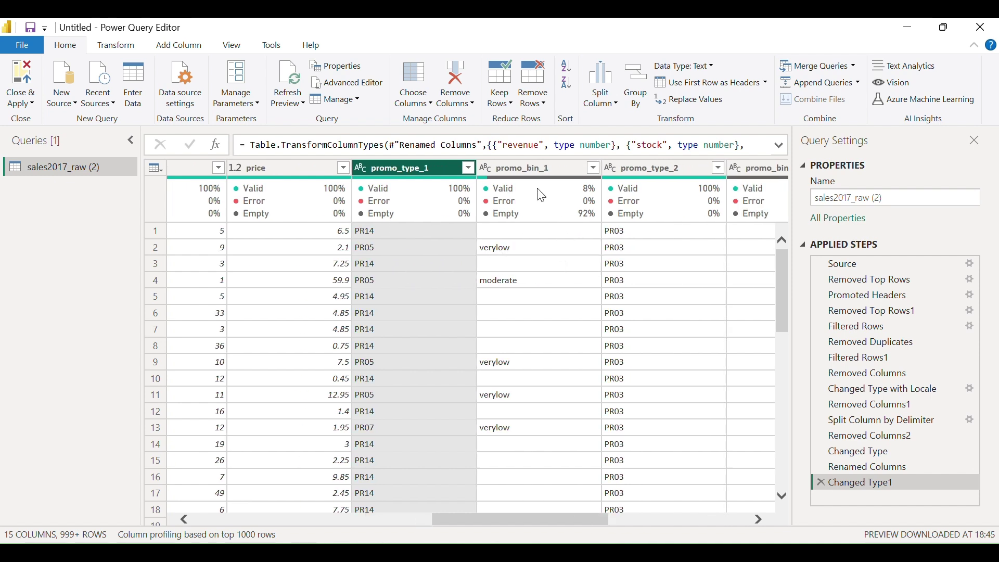
click(533, 169)
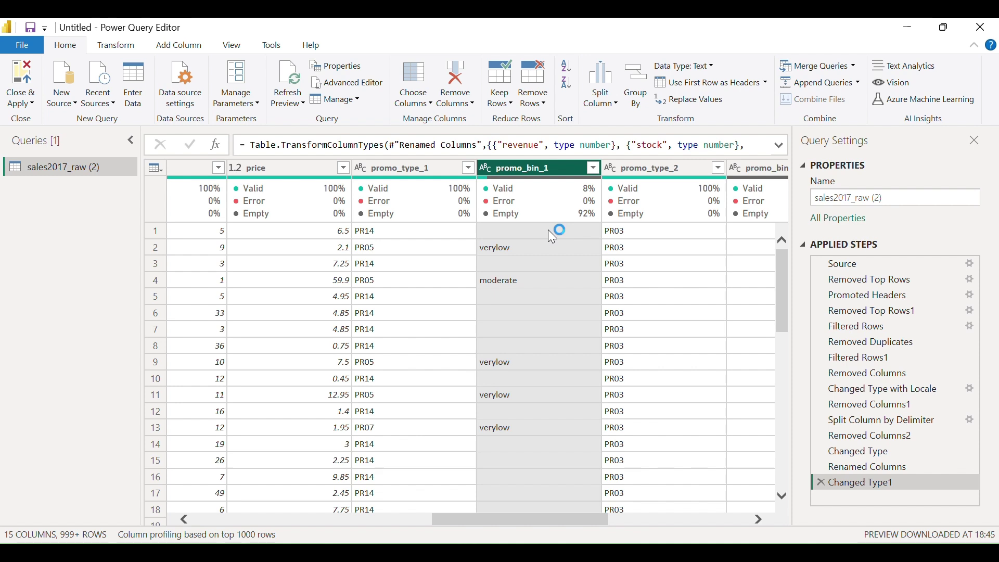
right_click(550, 165)
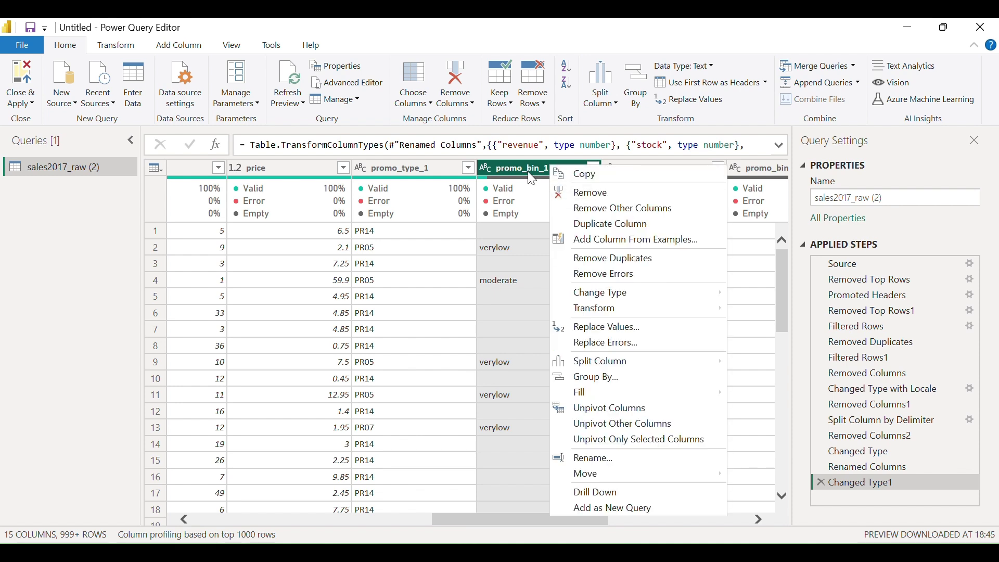
click(528, 167)
Check the column quality of promo_bin_2 and remove that column from the query
scroll(623, 271, right, 3)
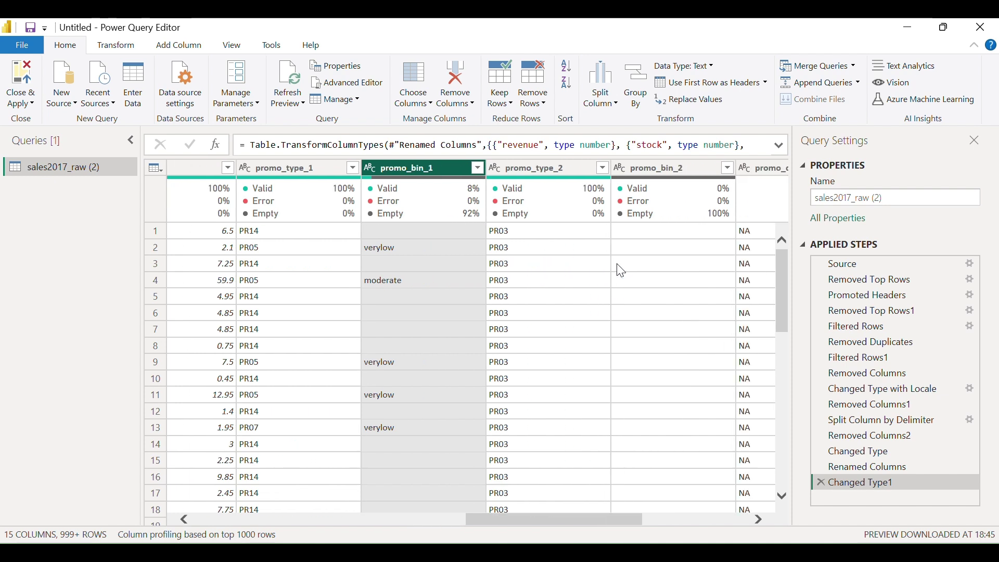
scroll(569, 274, right, 3)
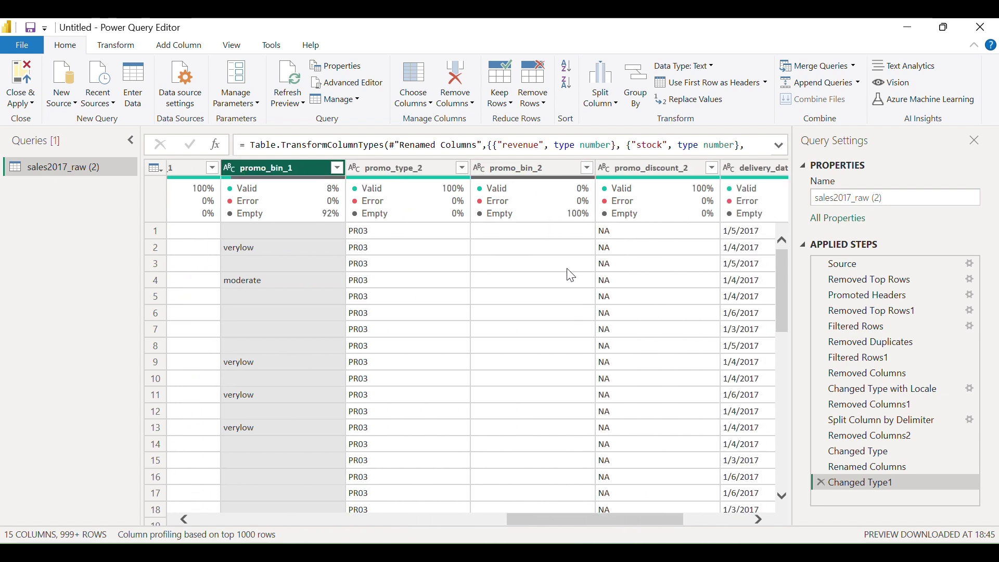
click(522, 171)
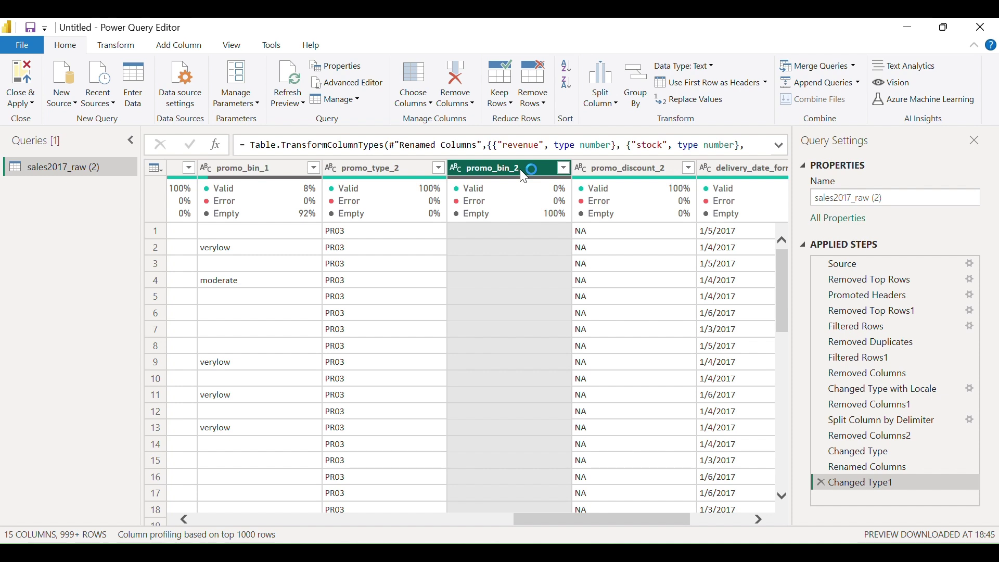
mouse_move(515, 214)
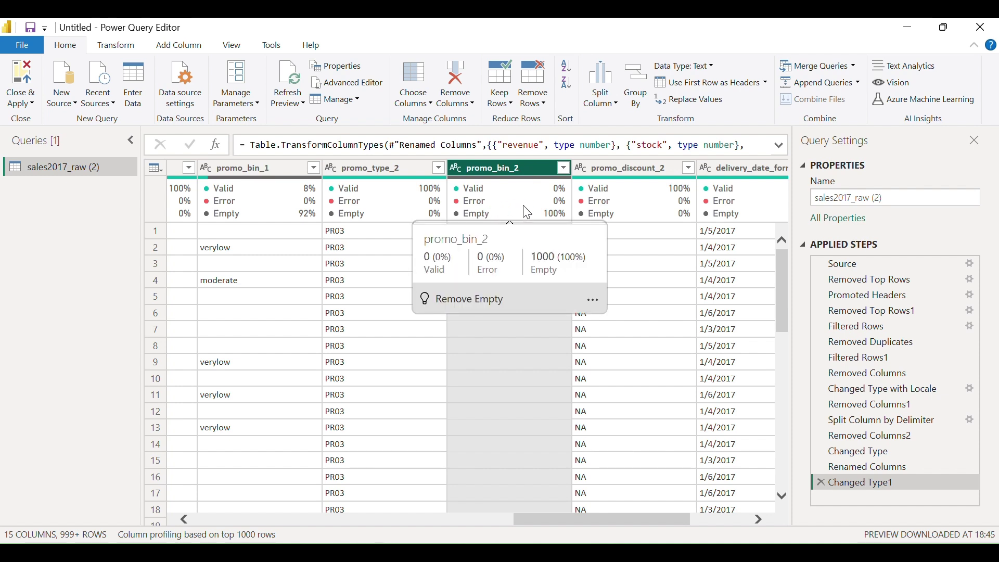
right_click(513, 164)
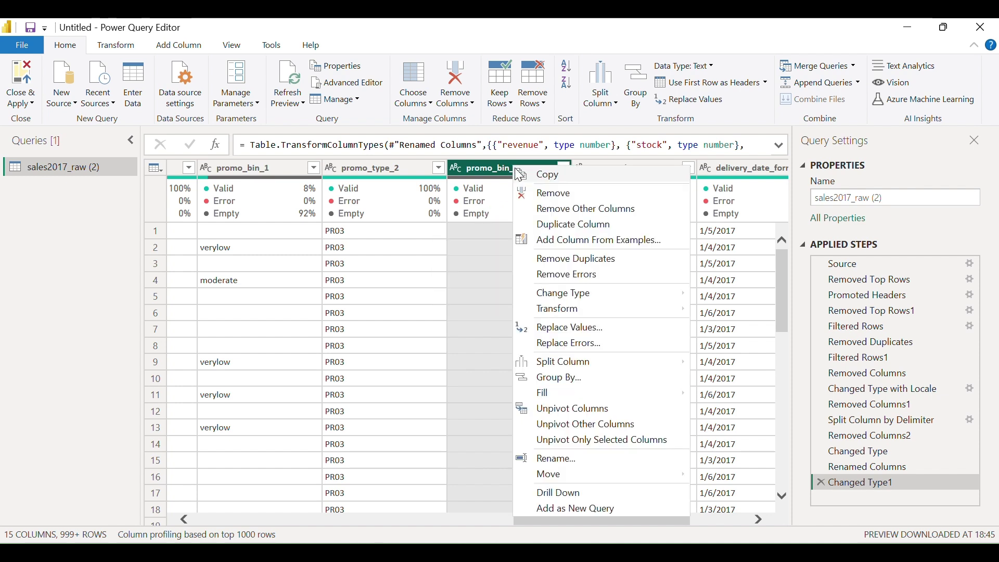
click(547, 196)
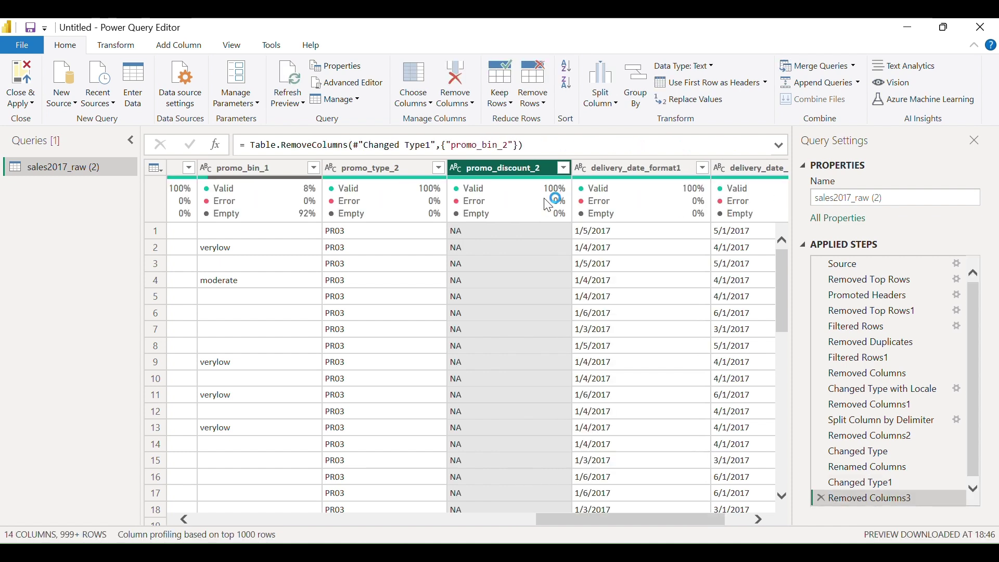
Check the distinct values of the promo_discount_2 column, keeping all of them selected, and remove the column
click(564, 169)
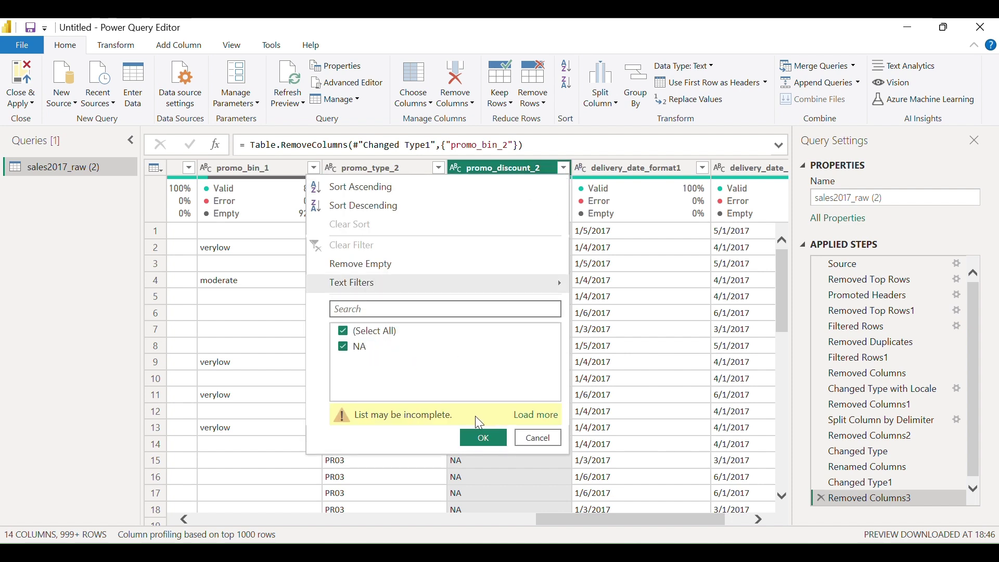
click(483, 437)
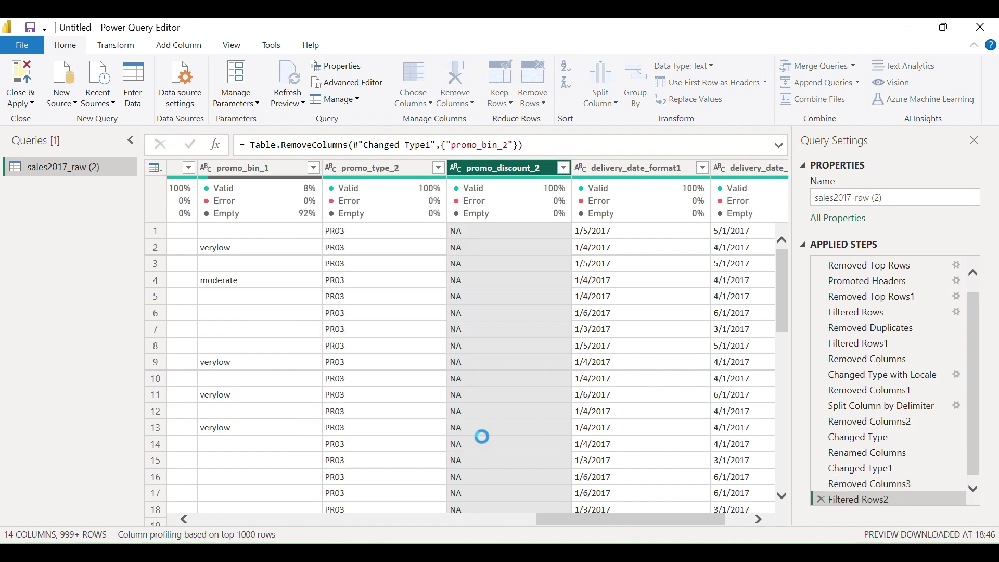
right_click(500, 168)
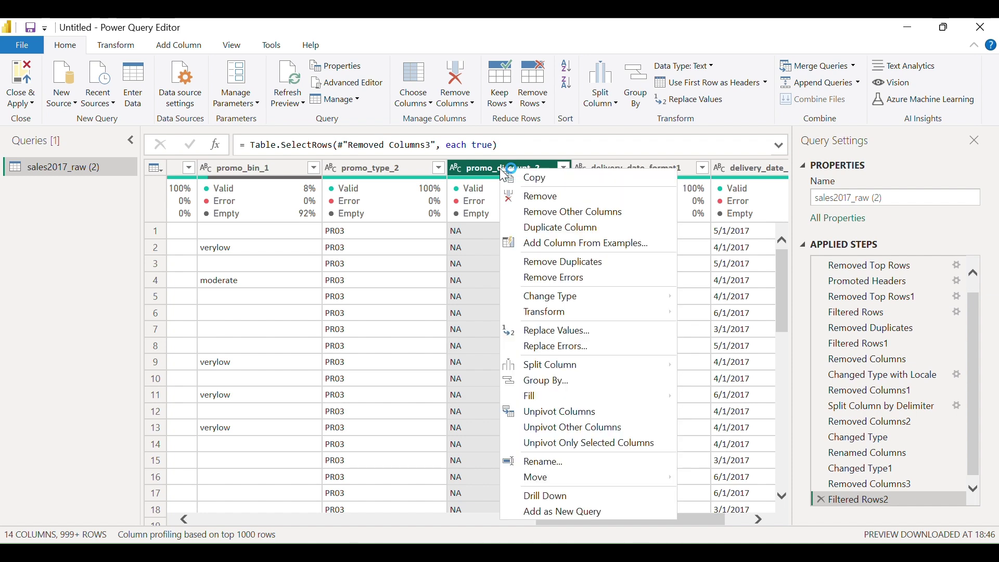
click(541, 197)
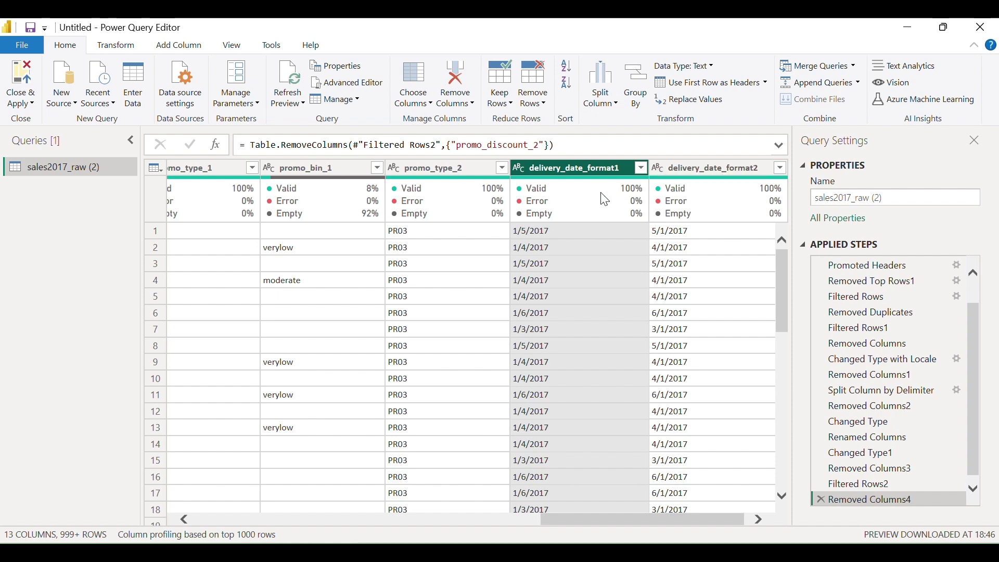
Remove the delivery_date_format2 column from the query
click(695, 167)
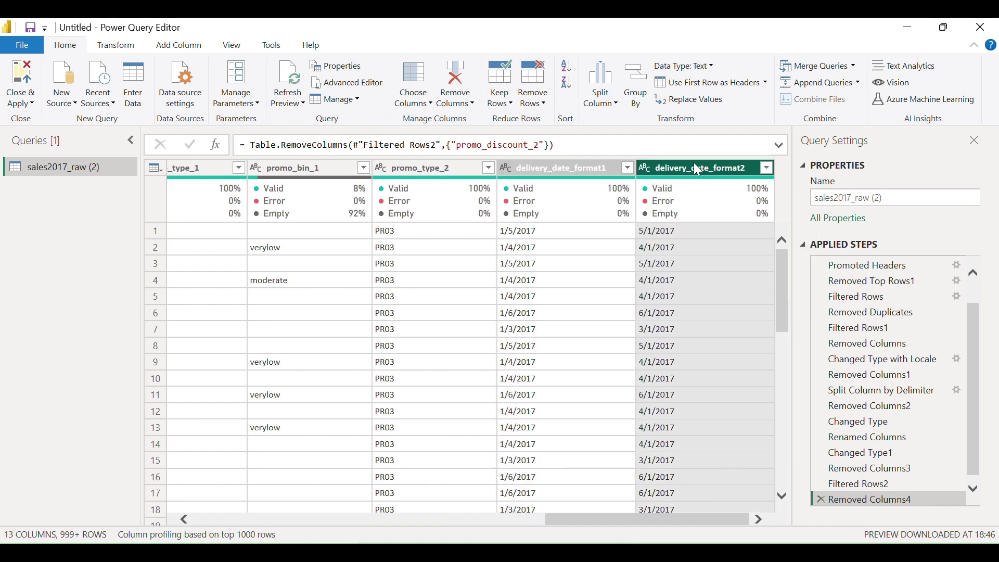
right_click(696, 168)
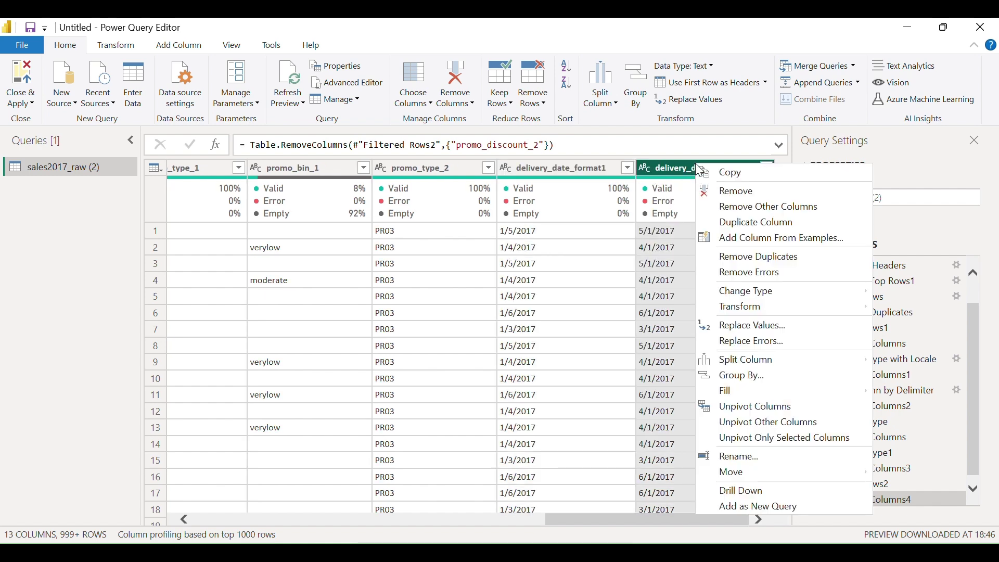
click(727, 190)
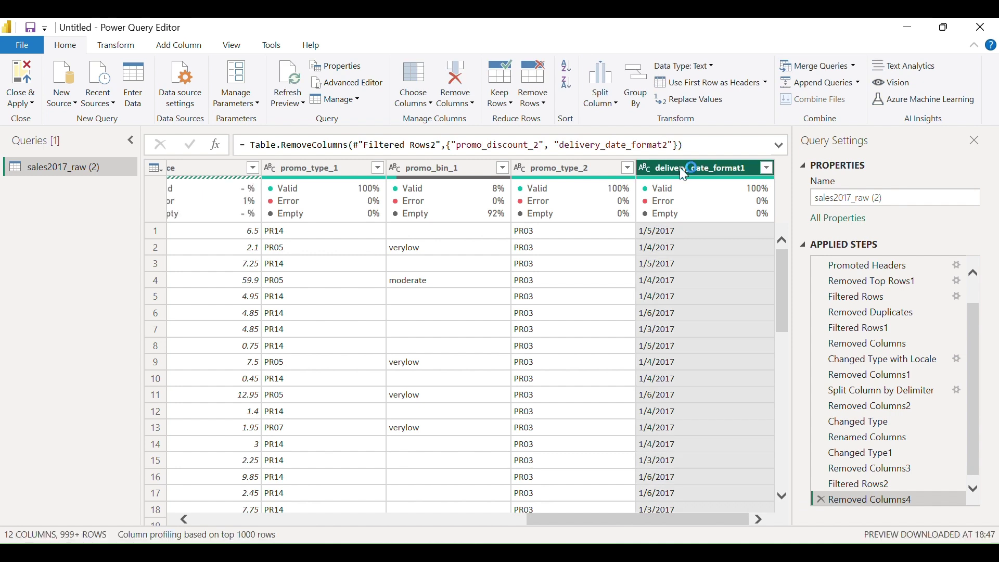
Change the type of the delivery_date_format1 column to Date using the English (United States) locale
right_click(685, 172)
mouse_move(726, 296)
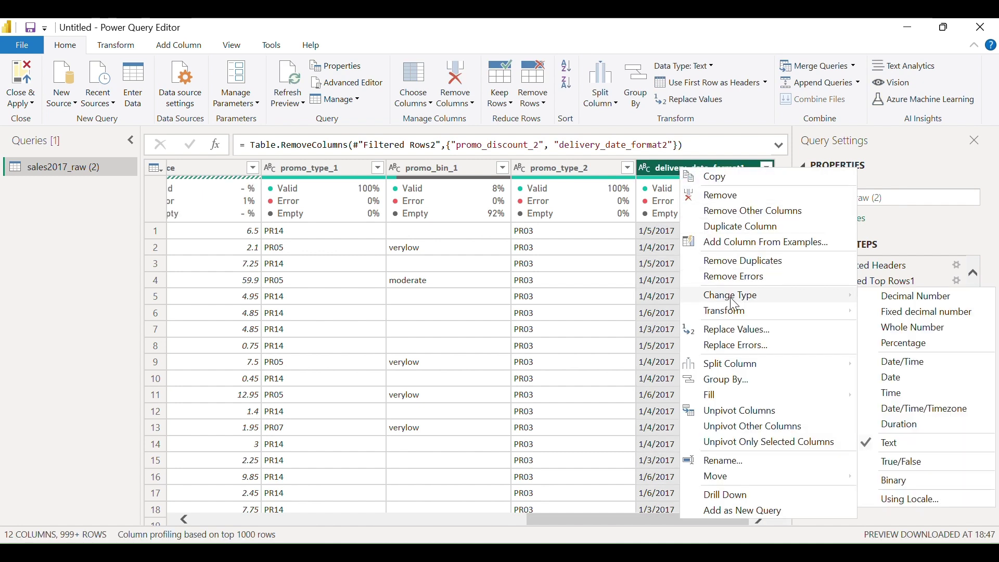
click(910, 497)
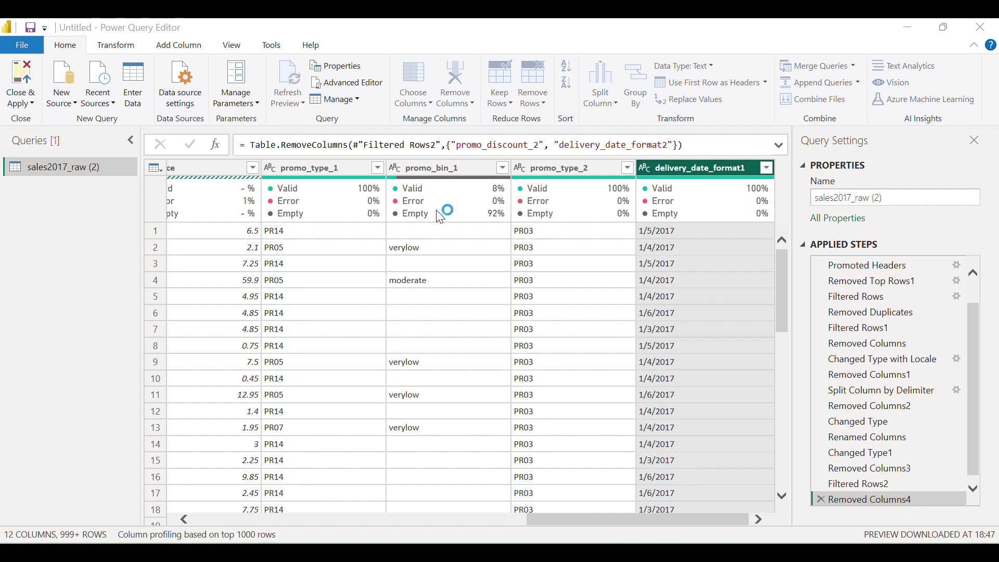
click(361, 271)
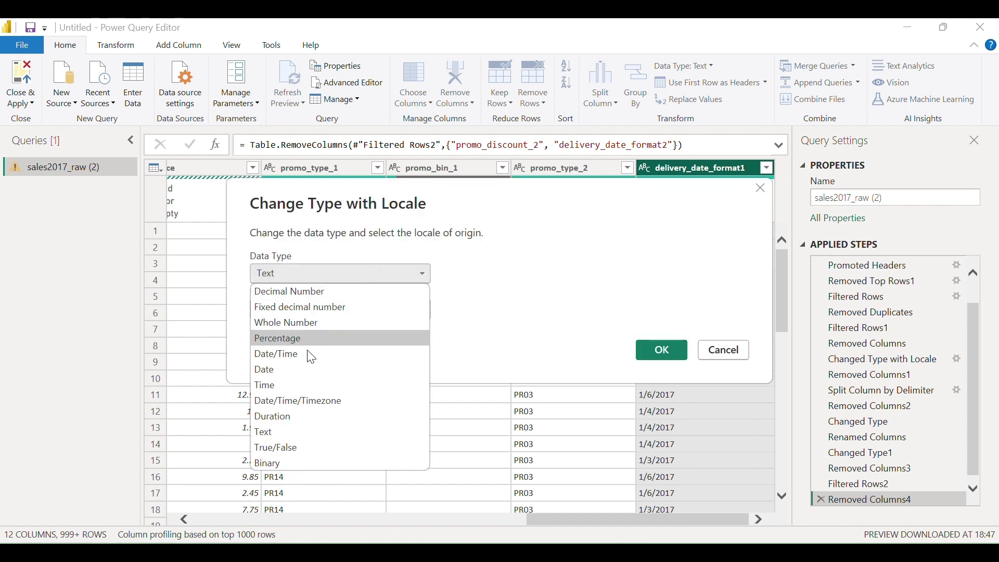
click(284, 368)
click(364, 312)
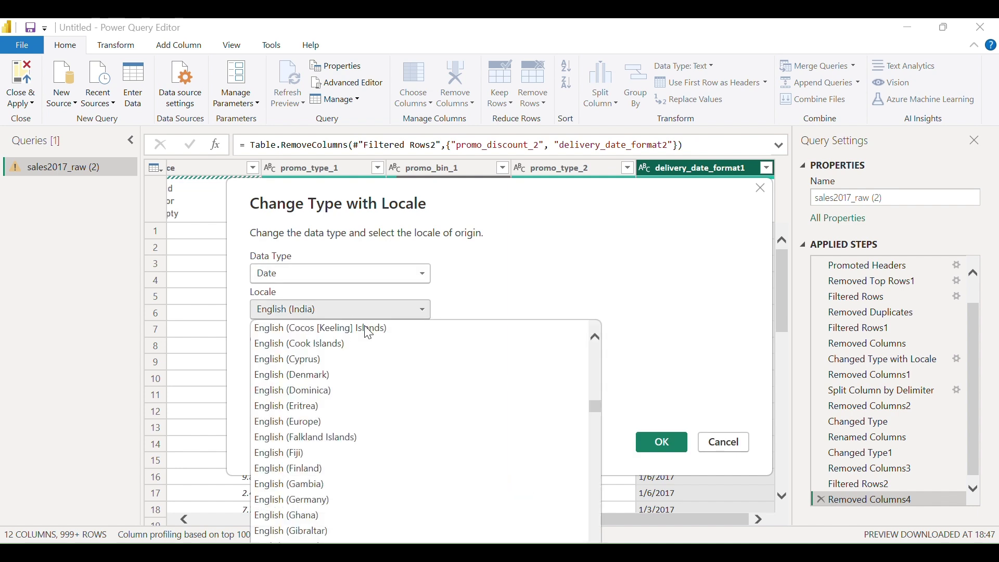
scroll(388, 416, down, 13)
scroll(389, 420, down, 12)
scroll(389, 420, down, 1)
click(379, 411)
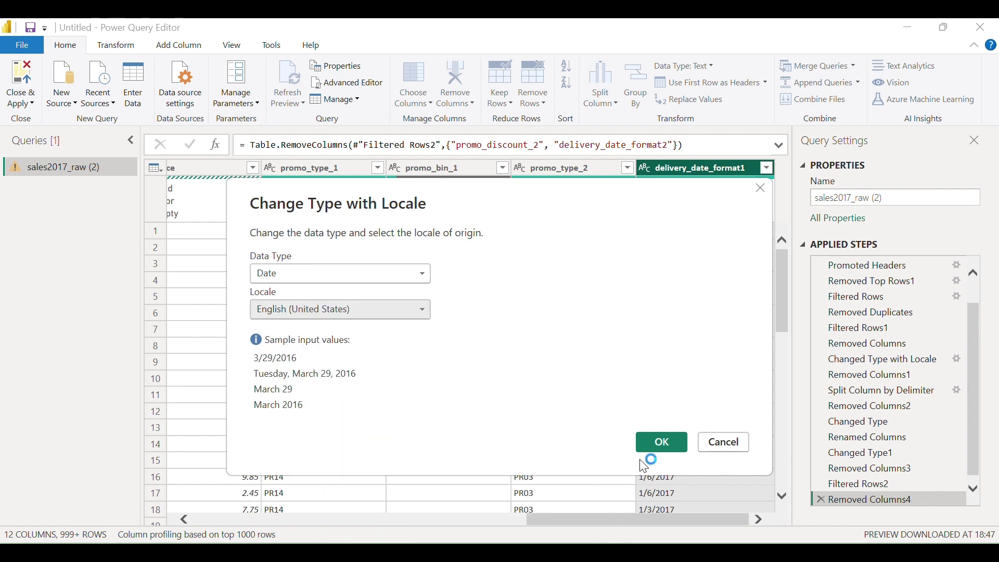
click(658, 440)
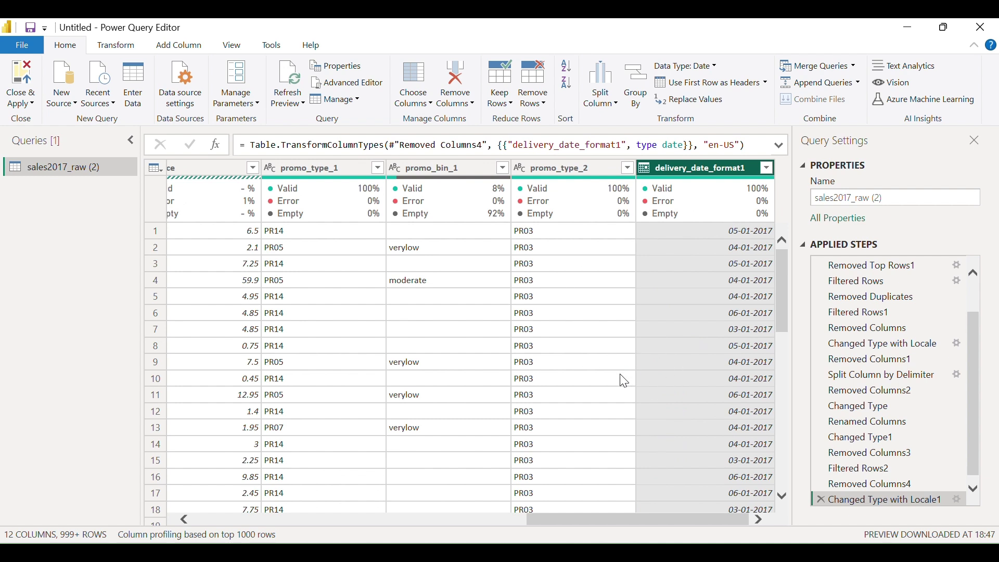
Review the cleaned columns, then close the query editor and apply the changes to load the table into the report
scroll(624, 381, left, 10)
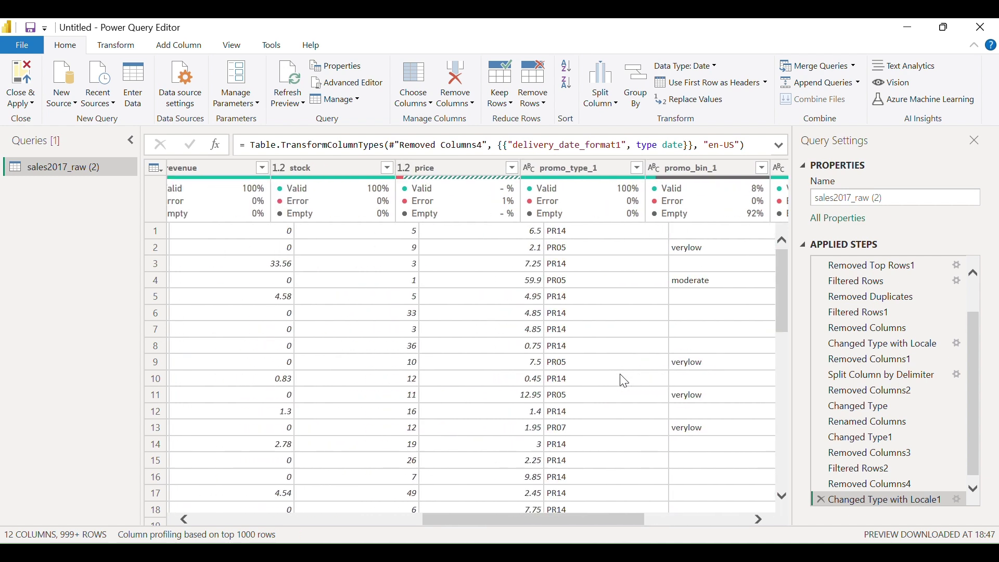
scroll(624, 381, left, 6)
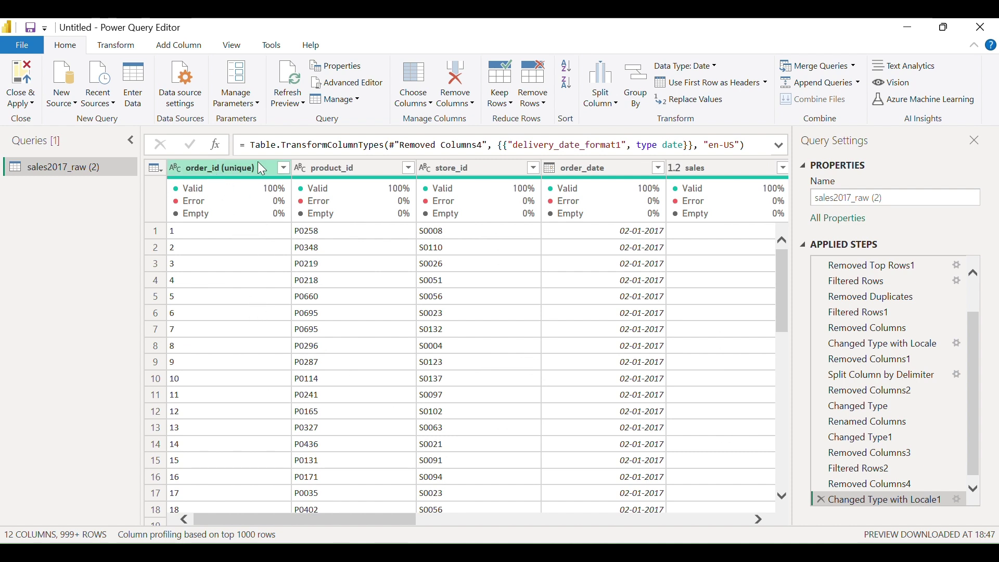
click(362, 169)
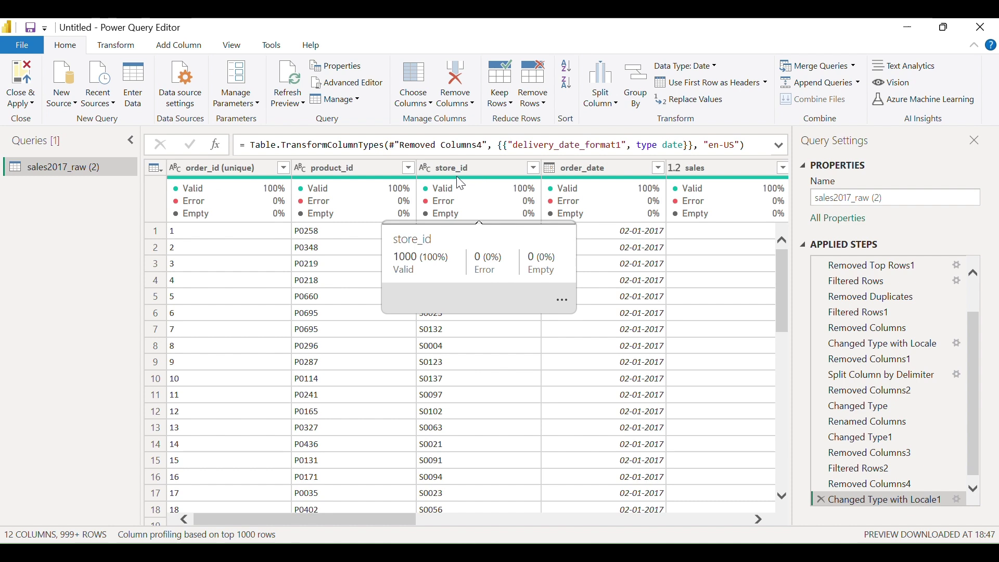
mouse_move(355, 197)
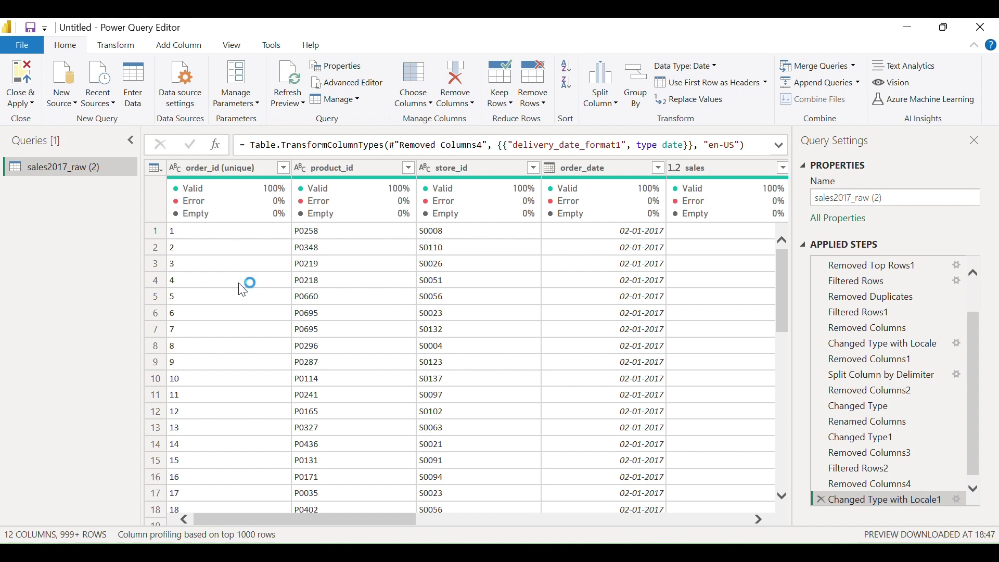
scroll(462, 290, right, 5)
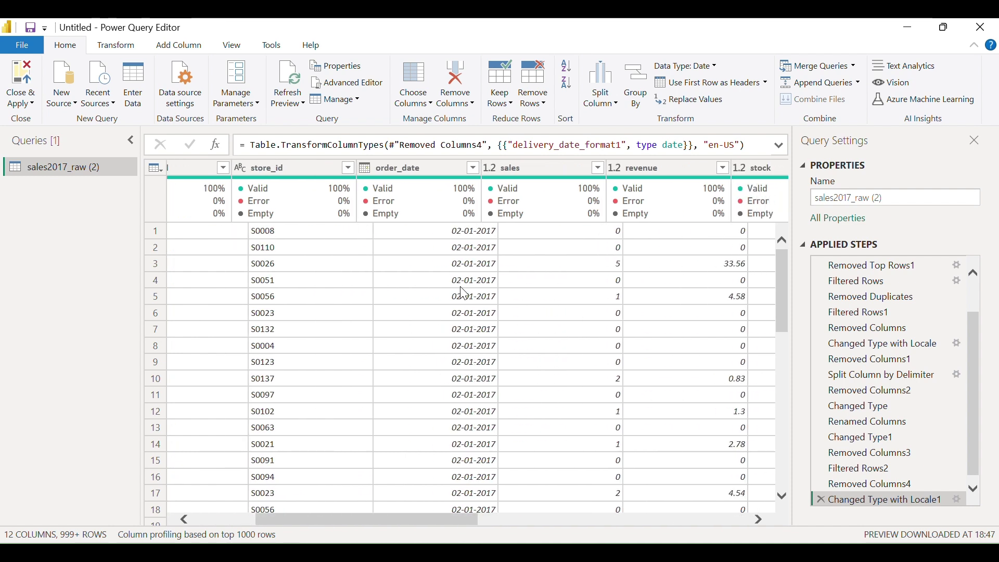
scroll(463, 293, left, 5)
click(19, 82)
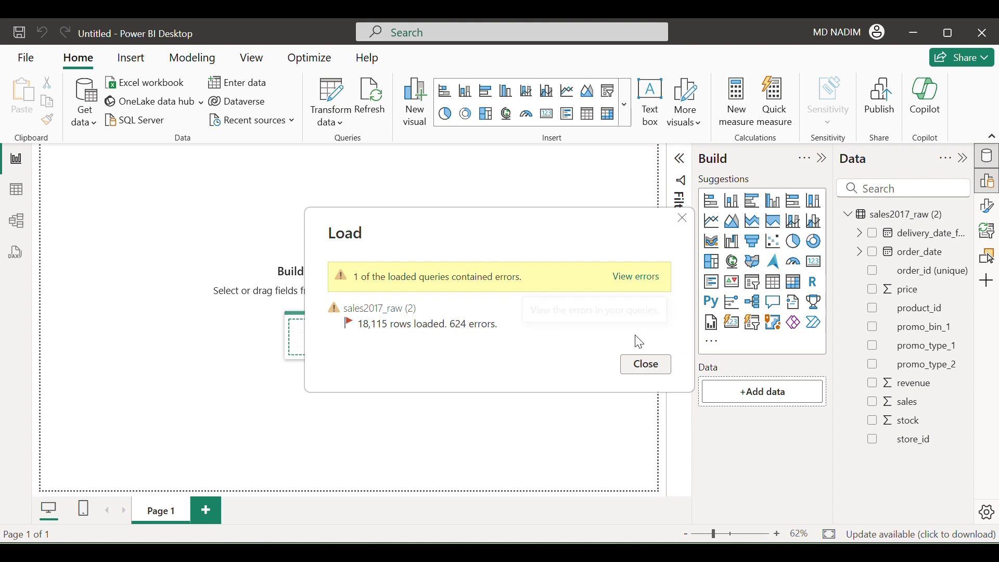
click(645, 364)
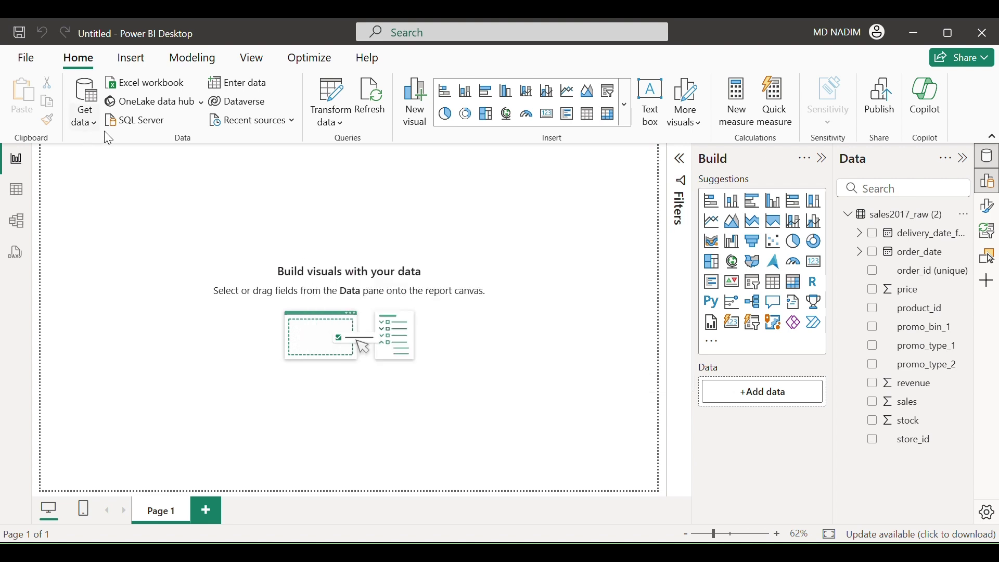
Reopen the query for editing, remove the rows with errors in the price column, and apply the changes to the report
click(327, 91)
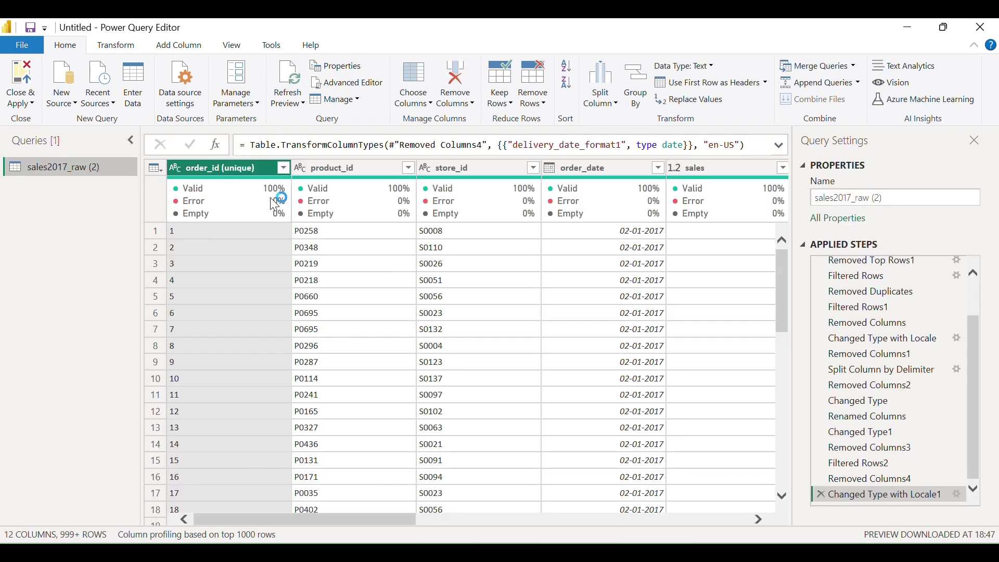
scroll(428, 258, right, 3)
scroll(428, 258, right, 8)
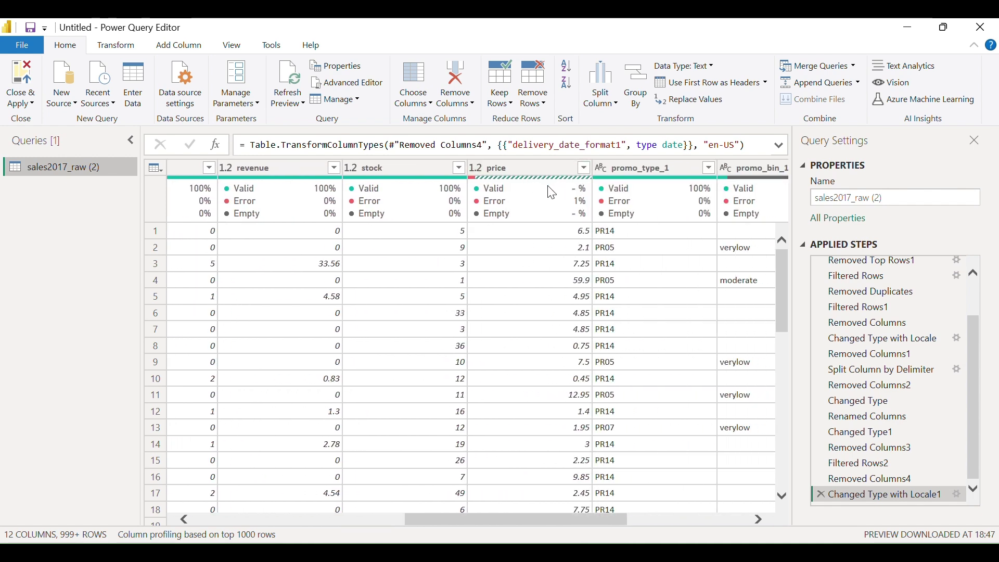
click(544, 165)
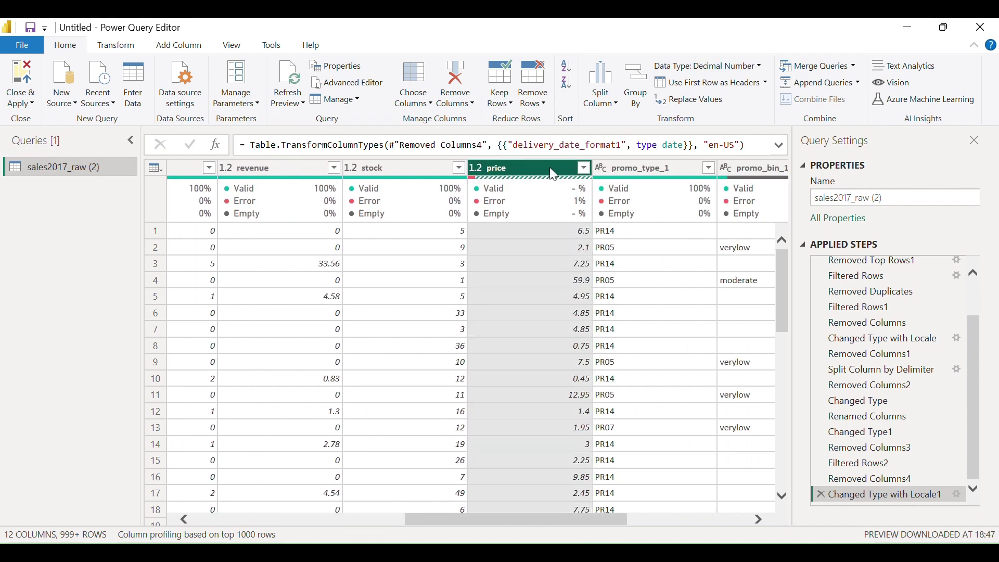
right_click(551, 169)
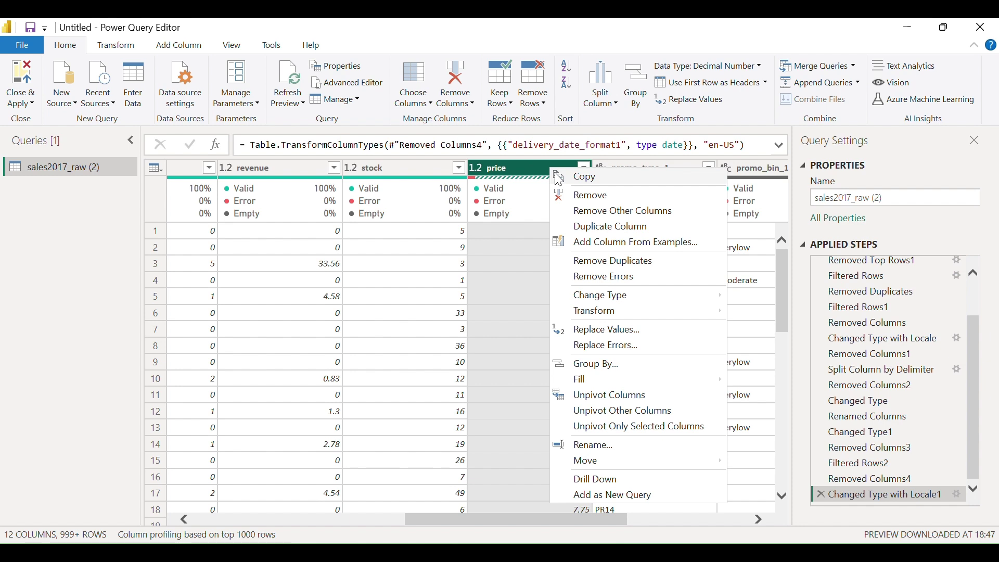
click(610, 281)
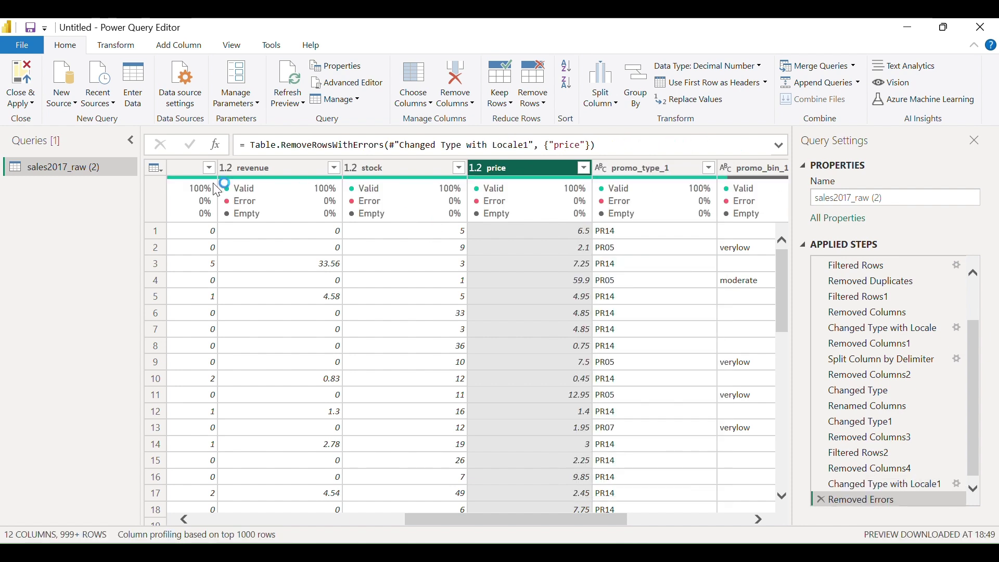
click(26, 85)
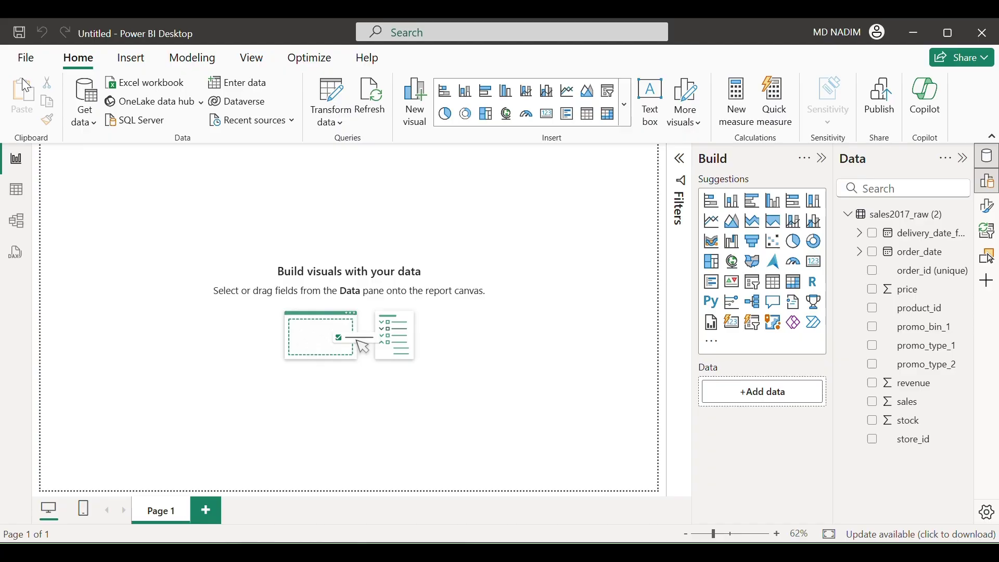